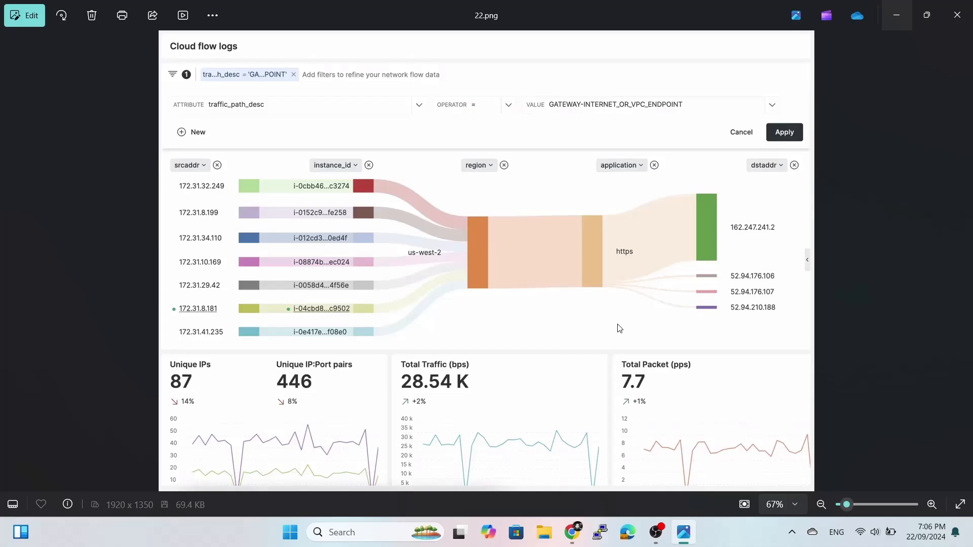
Search the console for 'vpc' and open the VPC service dashboard.
mouse_move(413, 370)
mouse_move(590, 521)
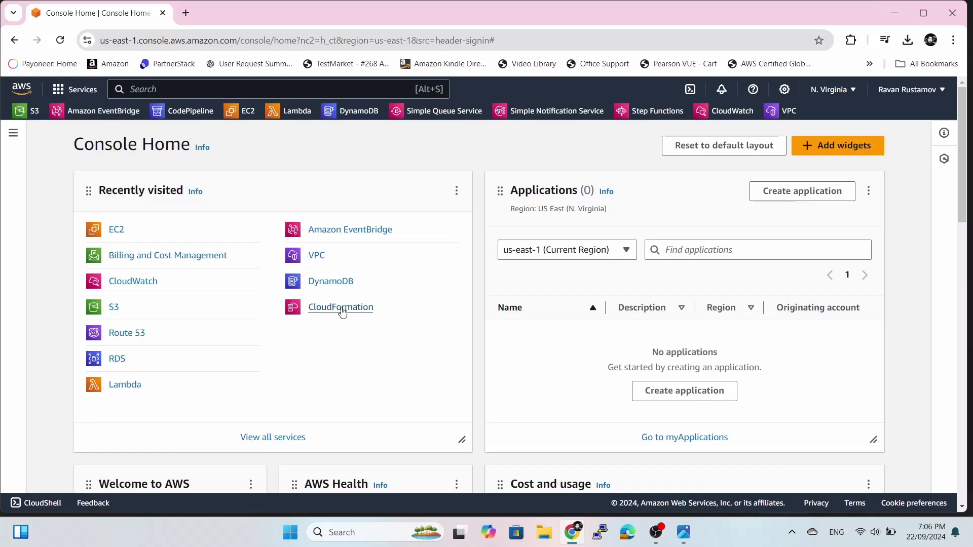
left_click(329, 87)
type("vpc")
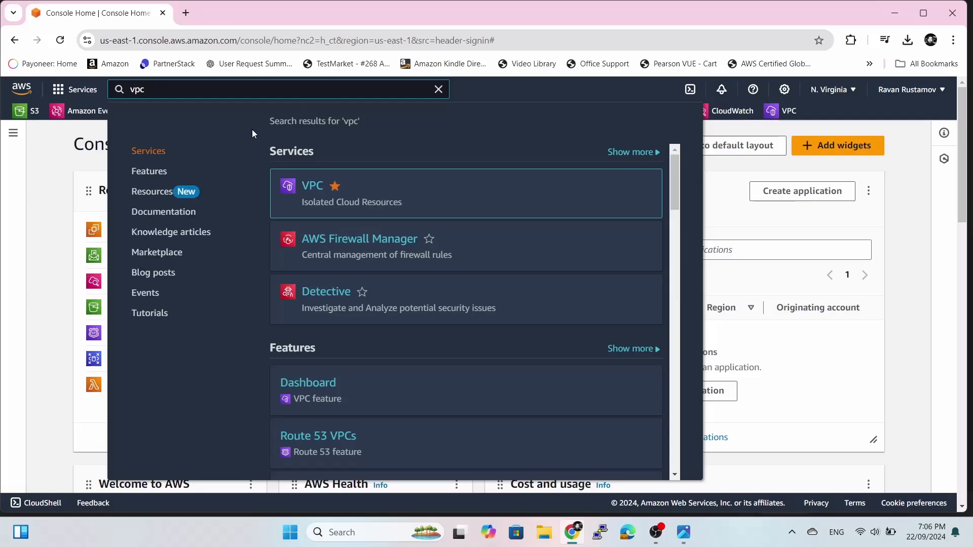
left_click(317, 185)
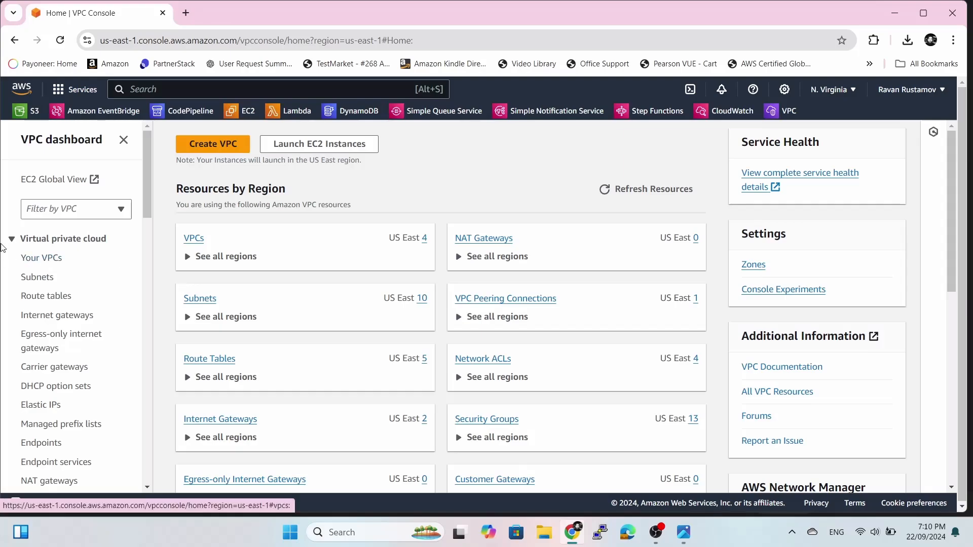
List Your VPCs, select MYvpc, and bring up its Actions menu.
left_click(55, 260)
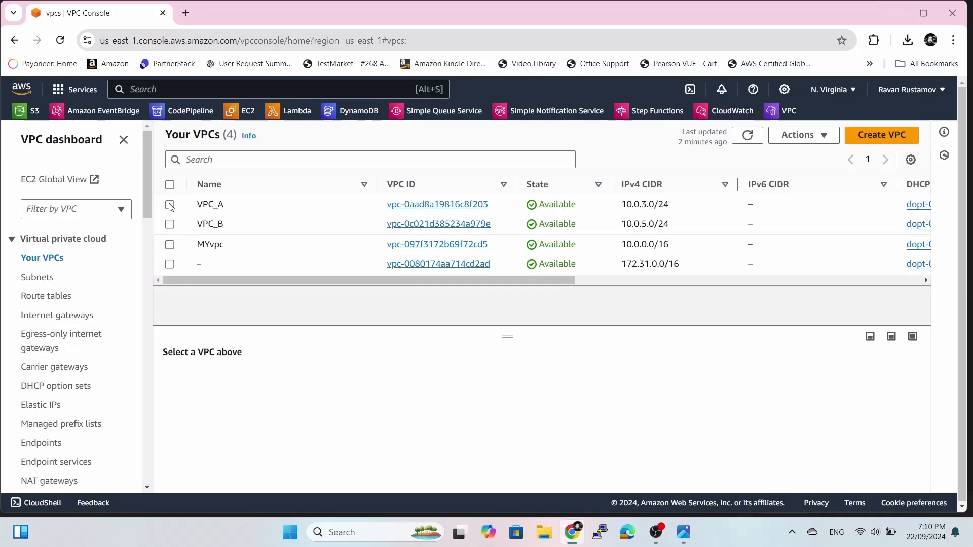
left_click(169, 244)
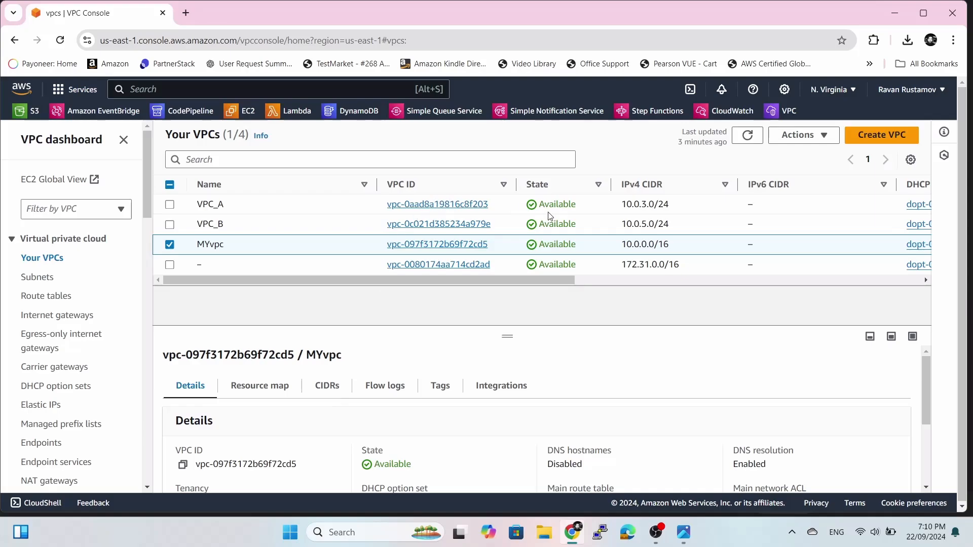
left_click(796, 136)
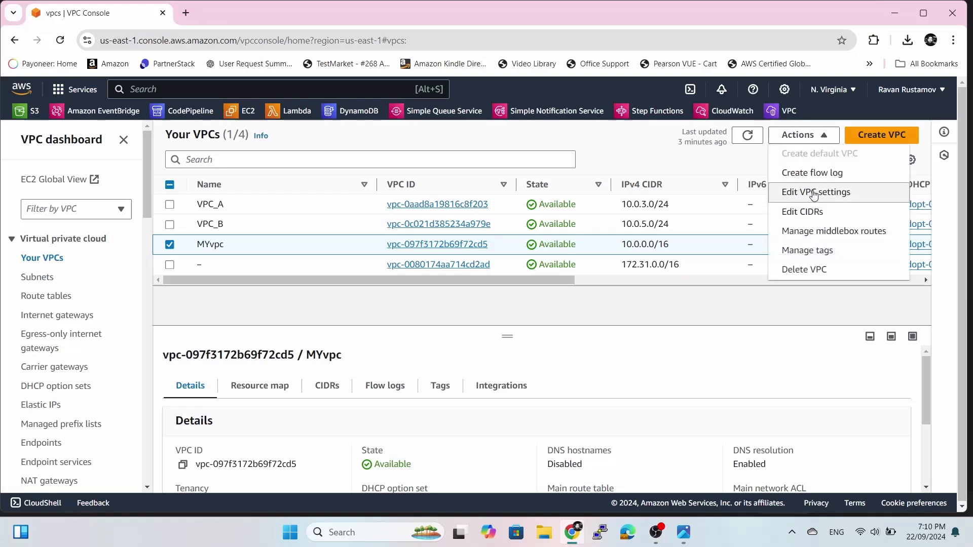
Begin a new flow log for MYvpc and name it my-flow-logs.
left_click(832, 175)
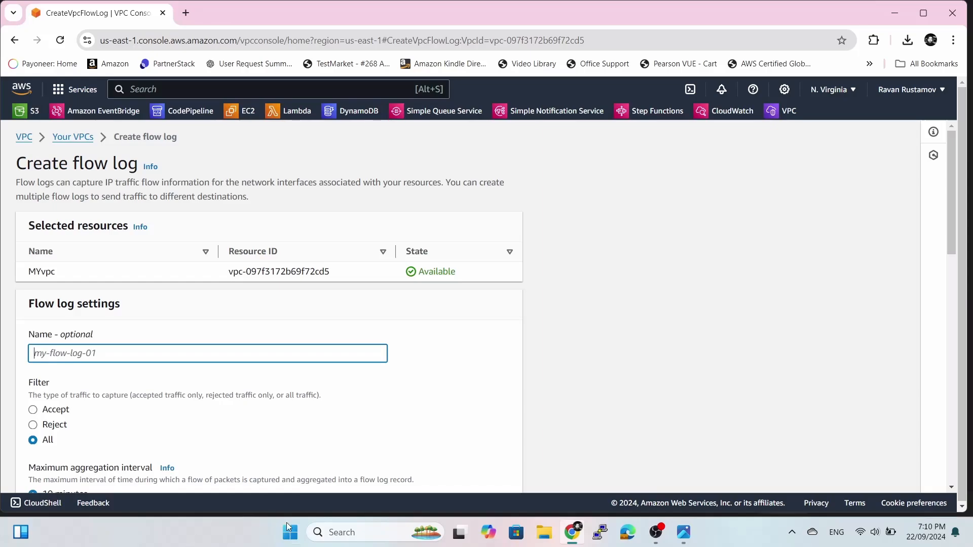
scroll(389, 408, "down", 3)
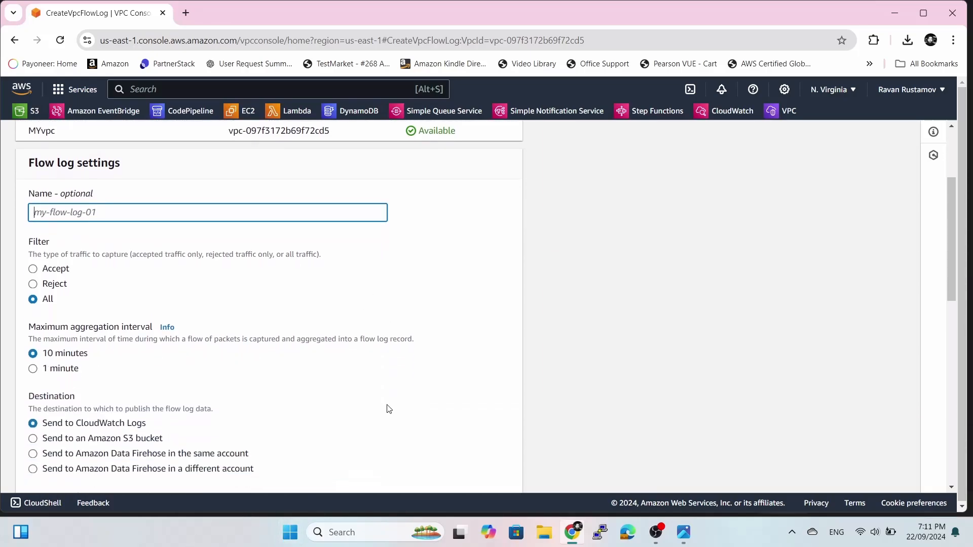
scroll(389, 408, "down", 2)
scroll(389, 408, "up", 5)
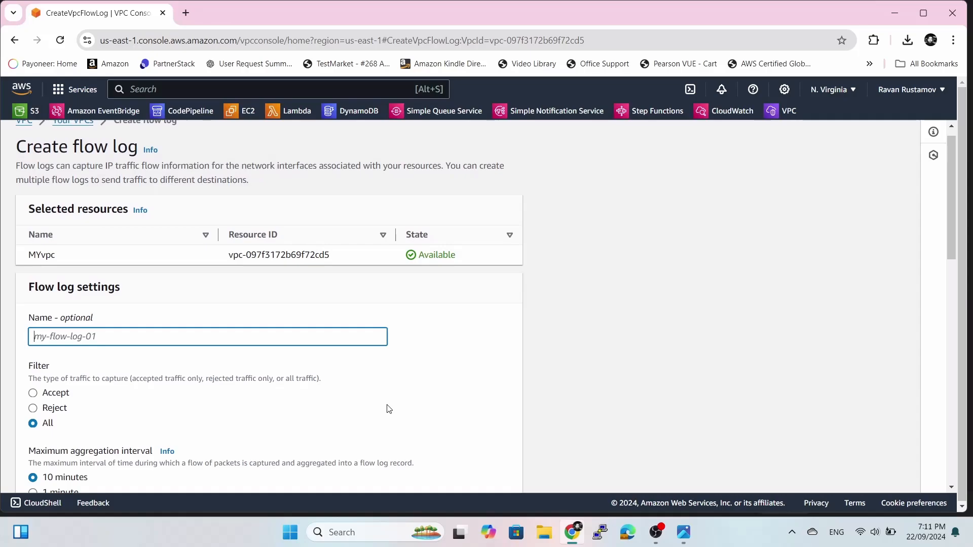
scroll(389, 408, "down", 1)
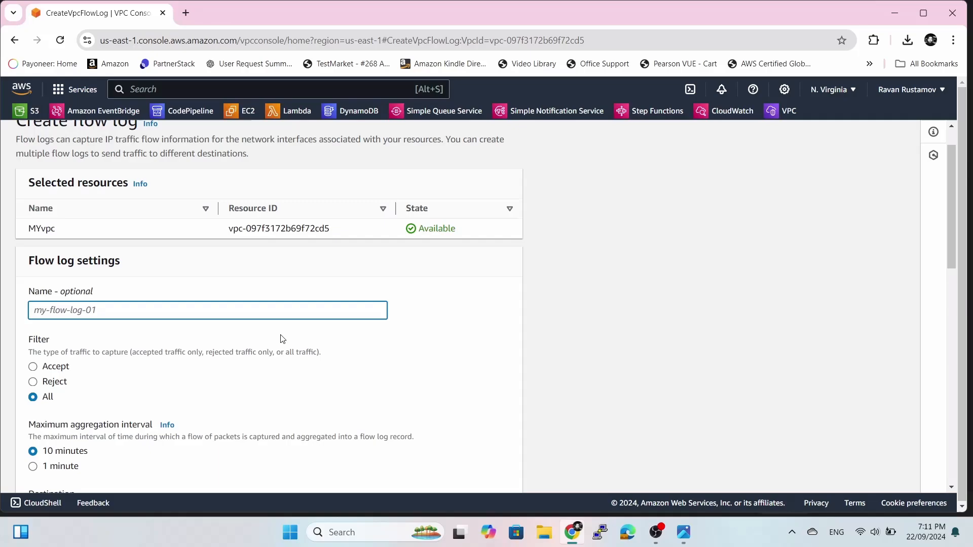
type("my-flow-logs")
left_click(418, 371)
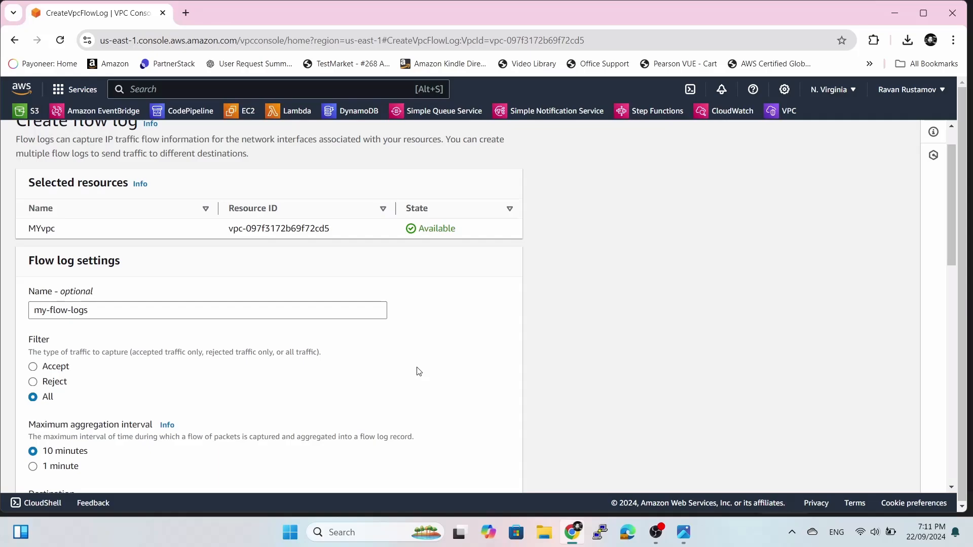
scroll(418, 372, "down", 1)
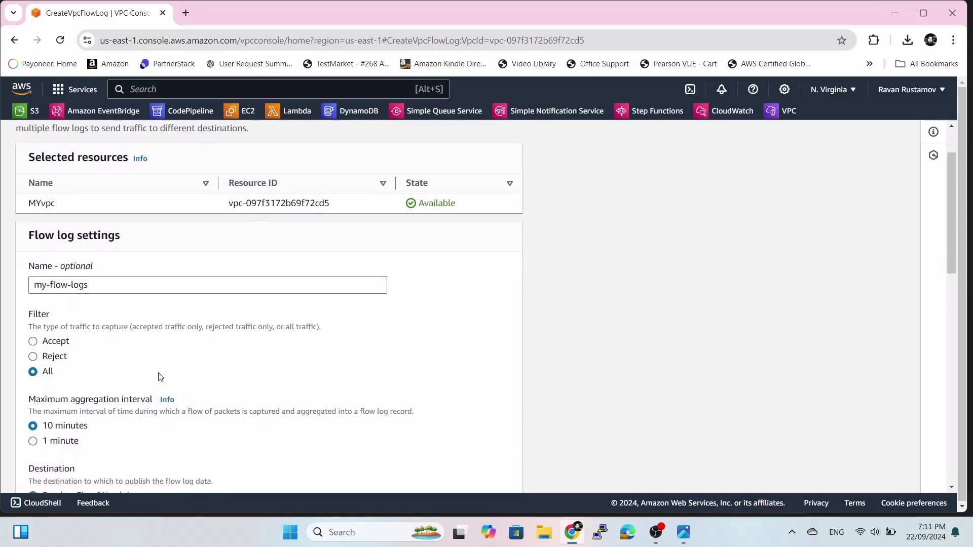
scroll(376, 357, "down", 1)
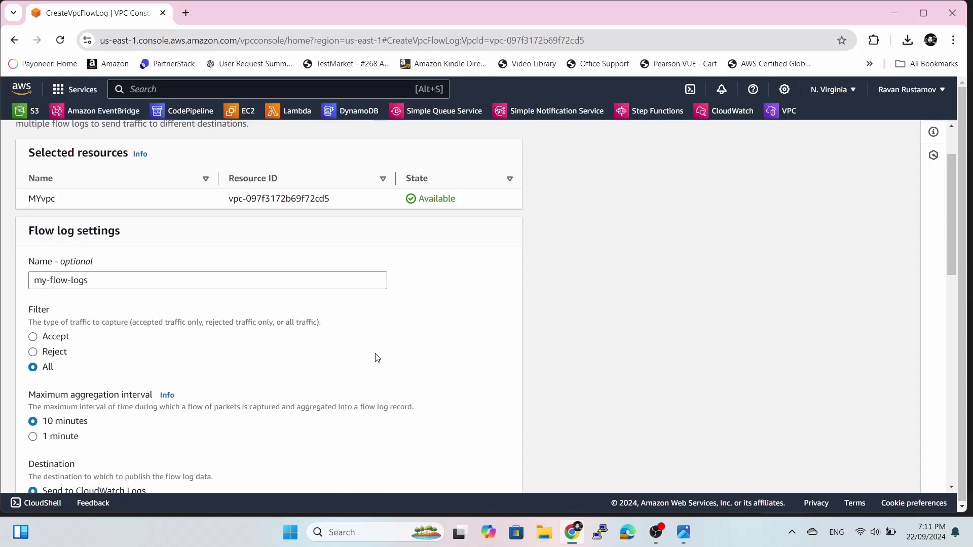
scroll(377, 357, "down", 1)
scroll(377, 357, "down", 1)
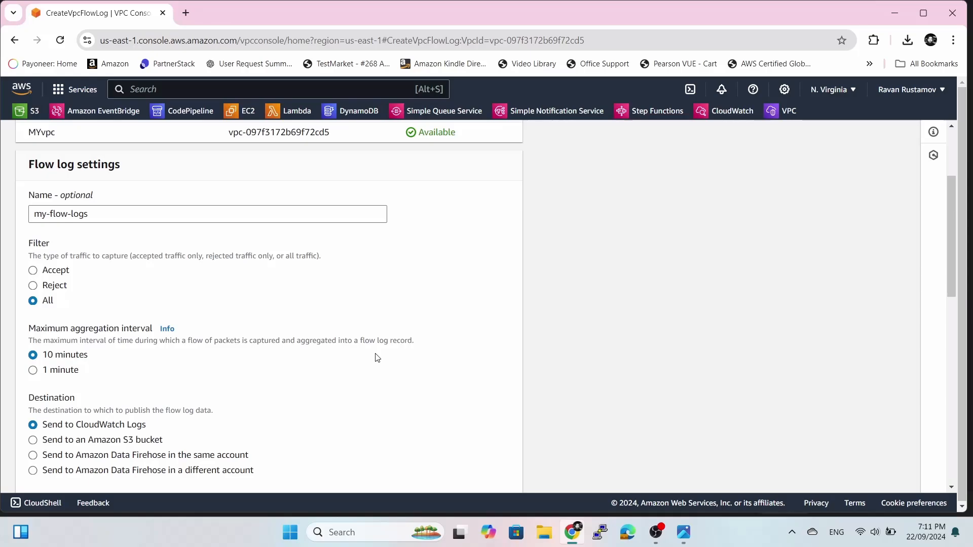
scroll(377, 357, "down", 1)
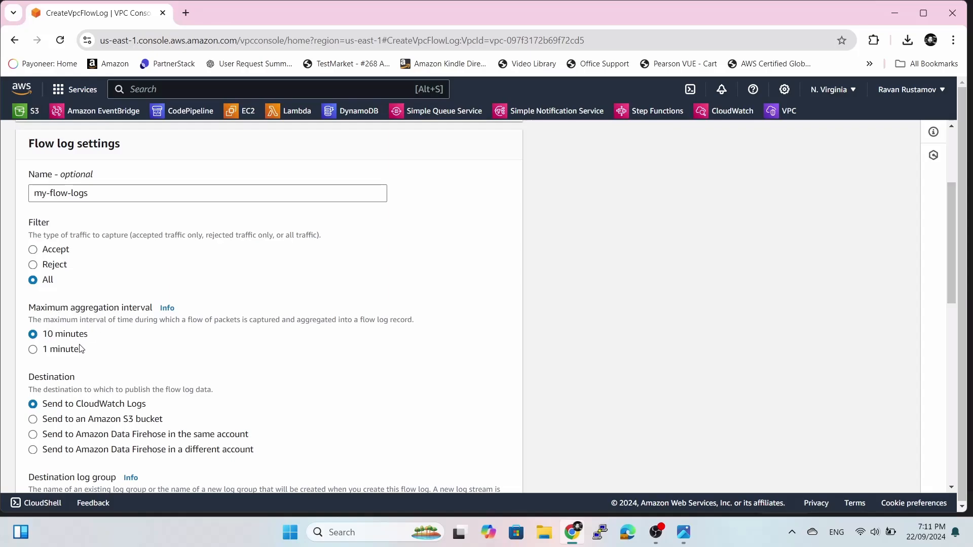
scroll(202, 363, "down", 3)
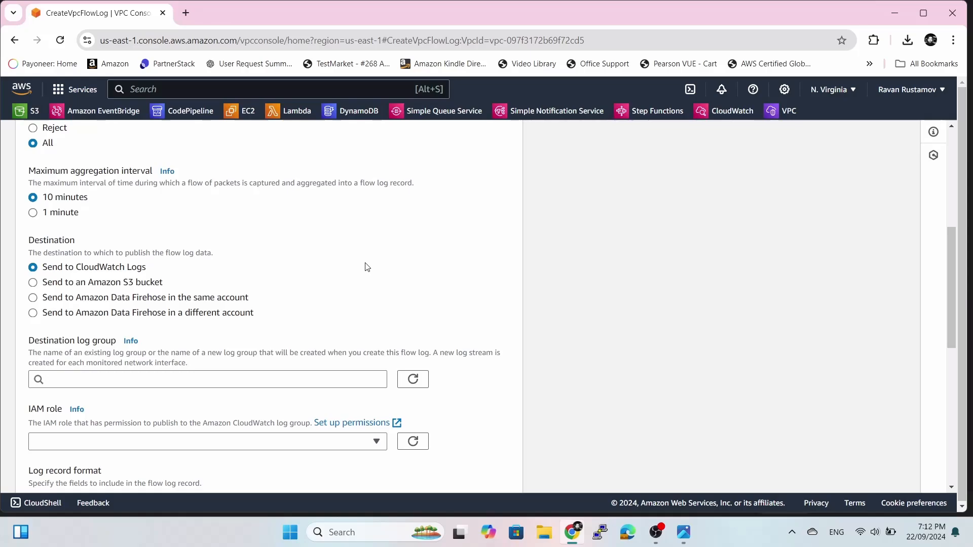
scroll(367, 267, "down", 1)
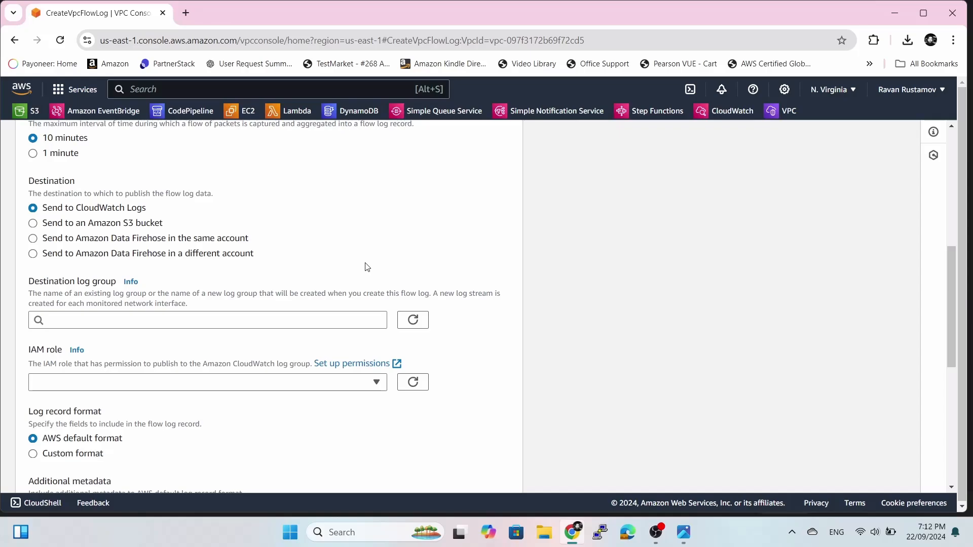
Refresh the destination log groups, review IAM roles, and launch permissions setup in a new tab.
left_click(283, 318)
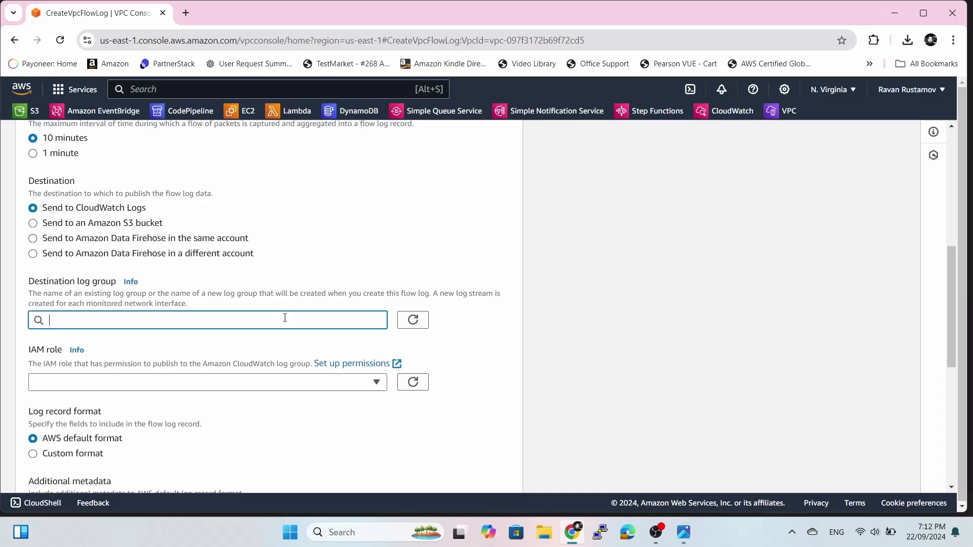
left_click(413, 320)
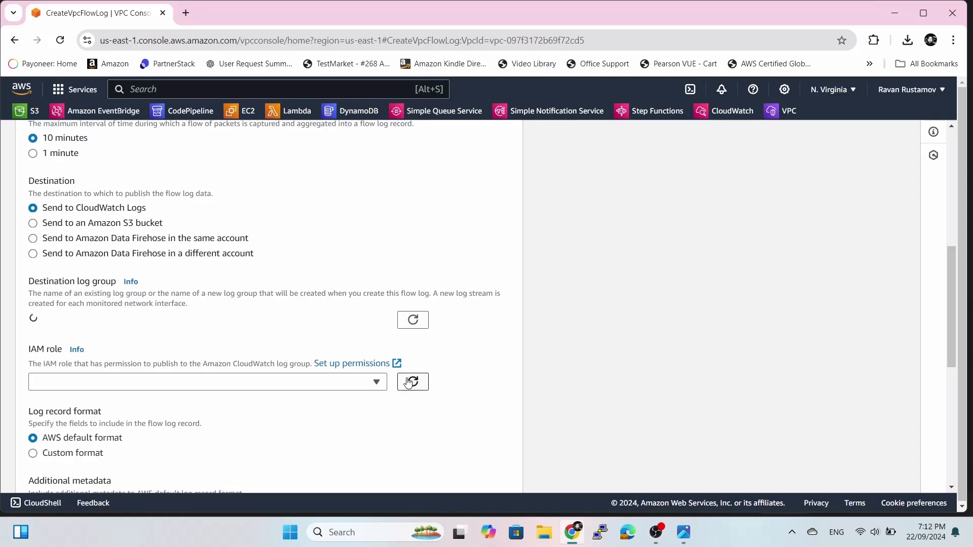
left_click(375, 383)
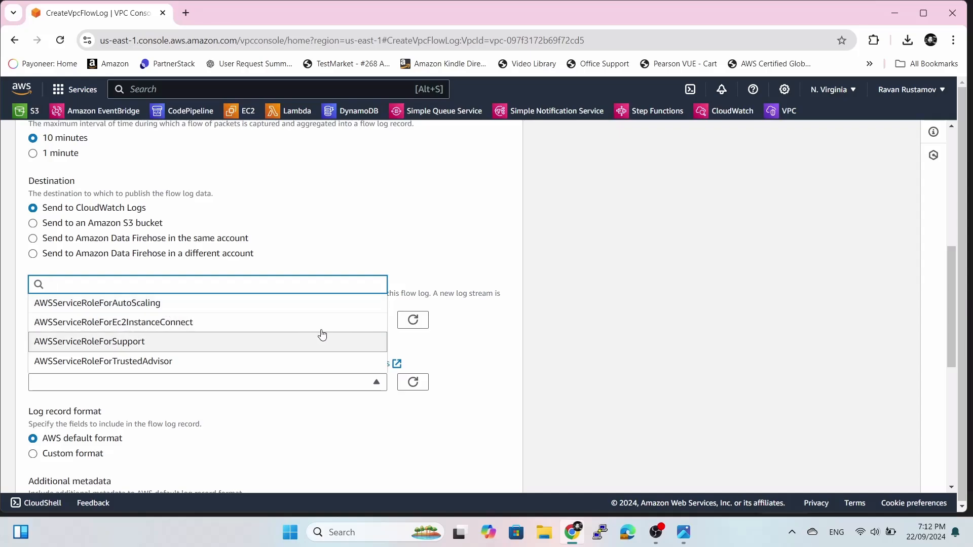
left_click(491, 361)
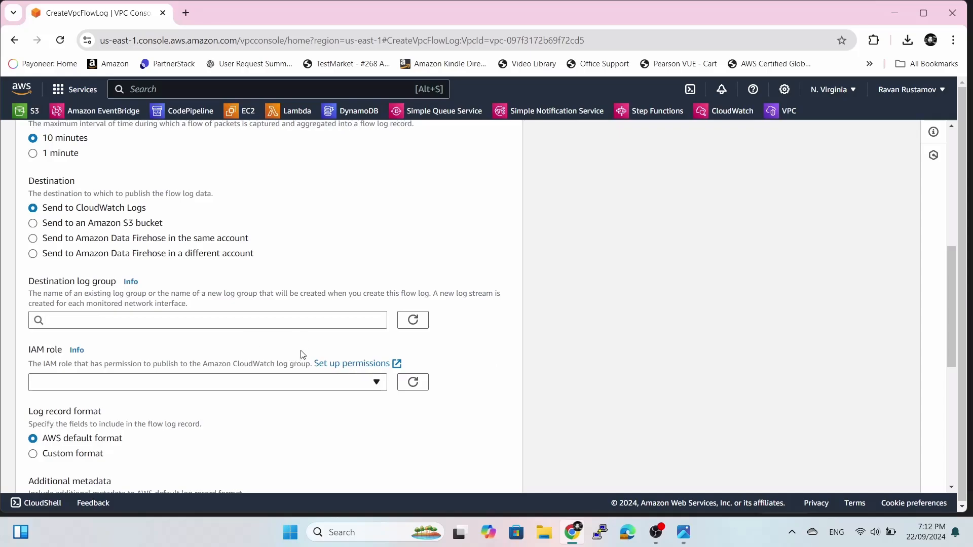
left_click(353, 364)
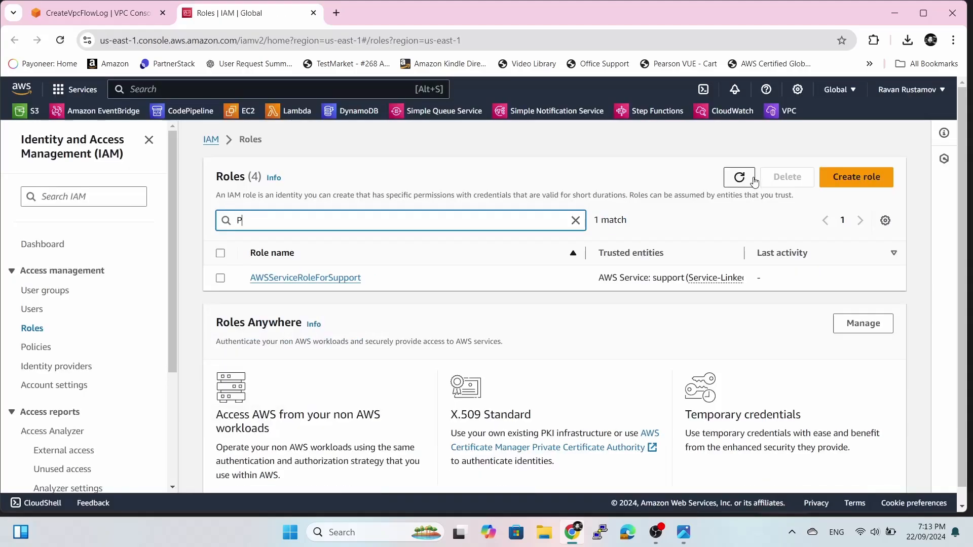
Start a new IAM role with AWS service CloudWatch Internet Monitor as its use case.
left_click(576, 220)
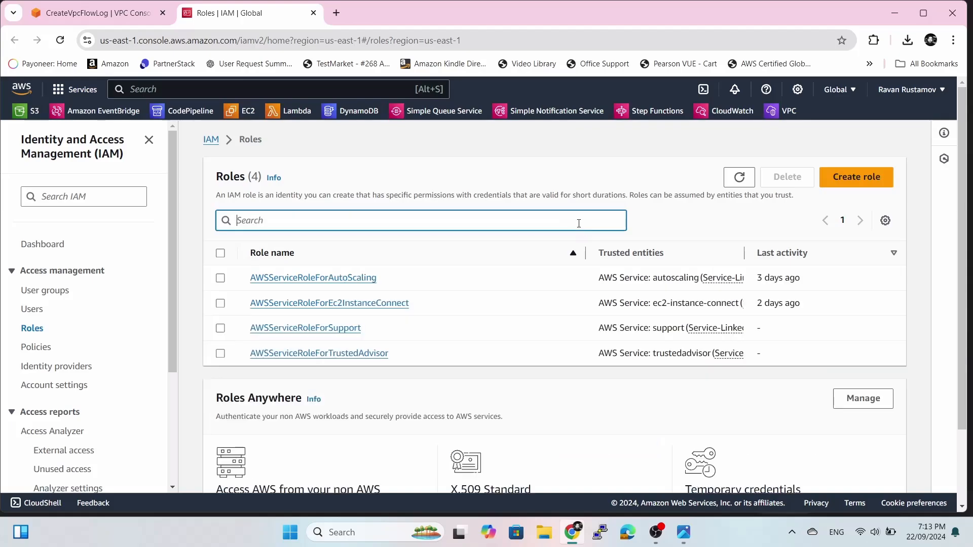
left_click(850, 182)
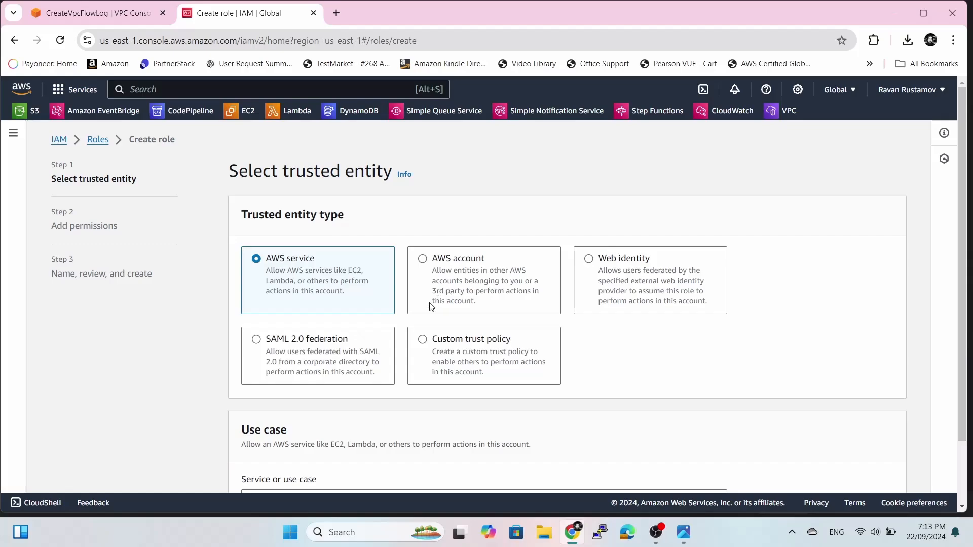
scroll(597, 393, "down", 2)
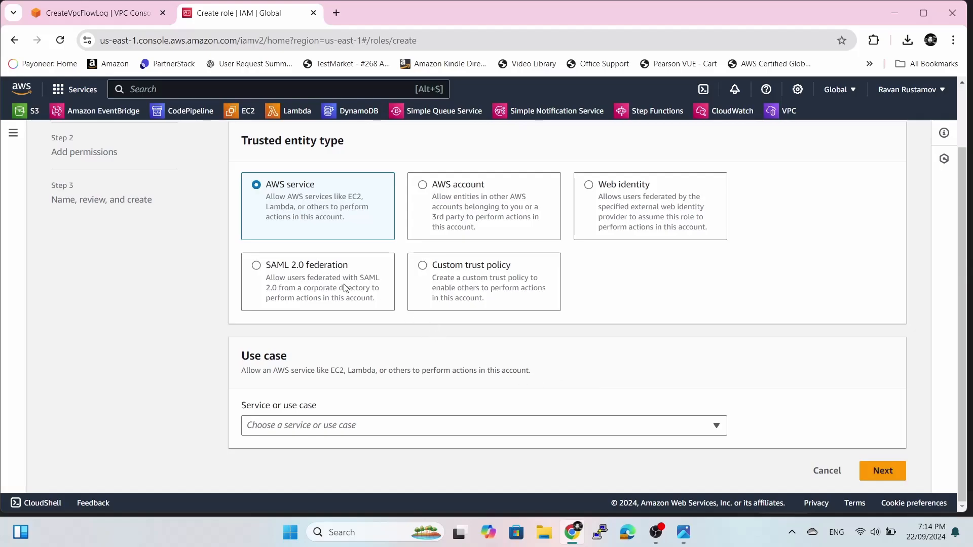
left_click(376, 426)
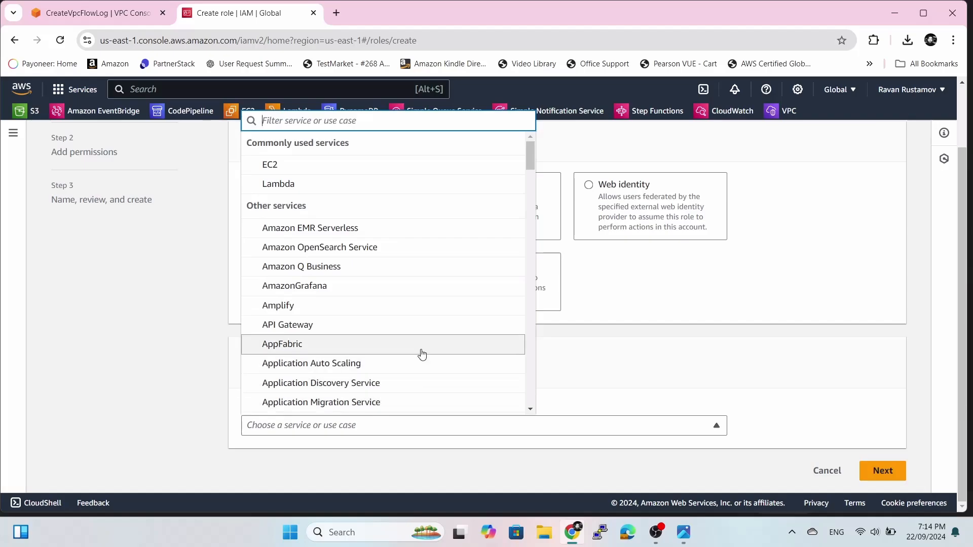
type("cloud")
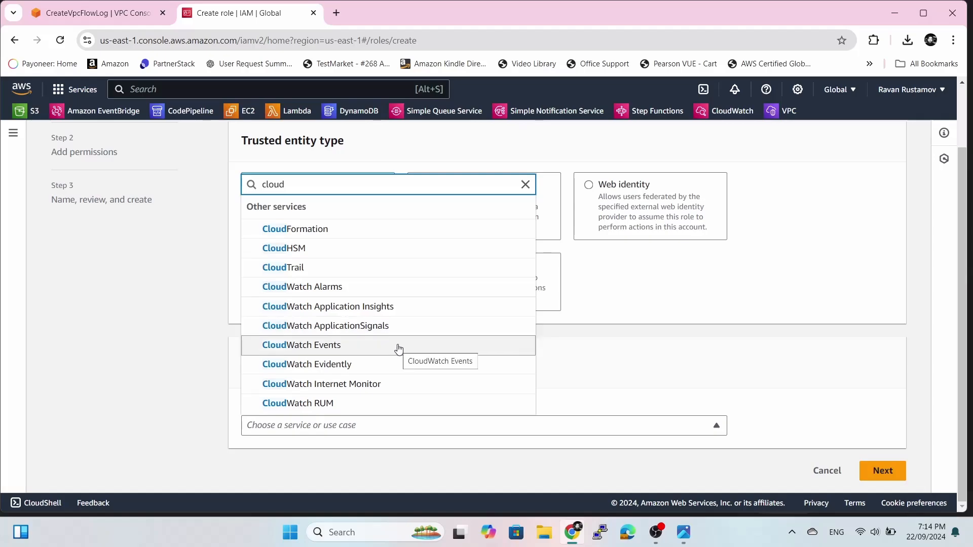
left_click(390, 384)
scroll(607, 360, "down", 2)
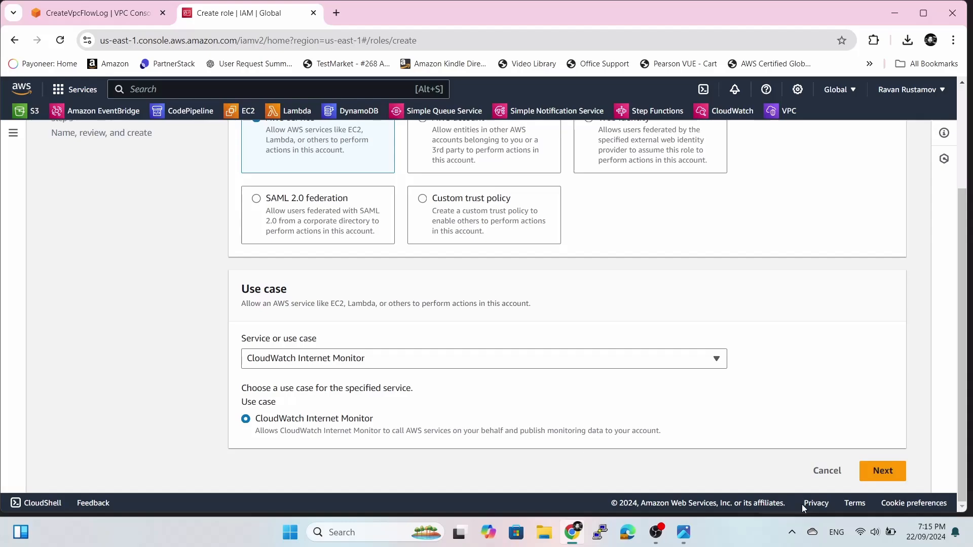
Create the AWSServiceRoleForInternetMonitor role with default settings and dismiss the success banner.
left_click(886, 471)
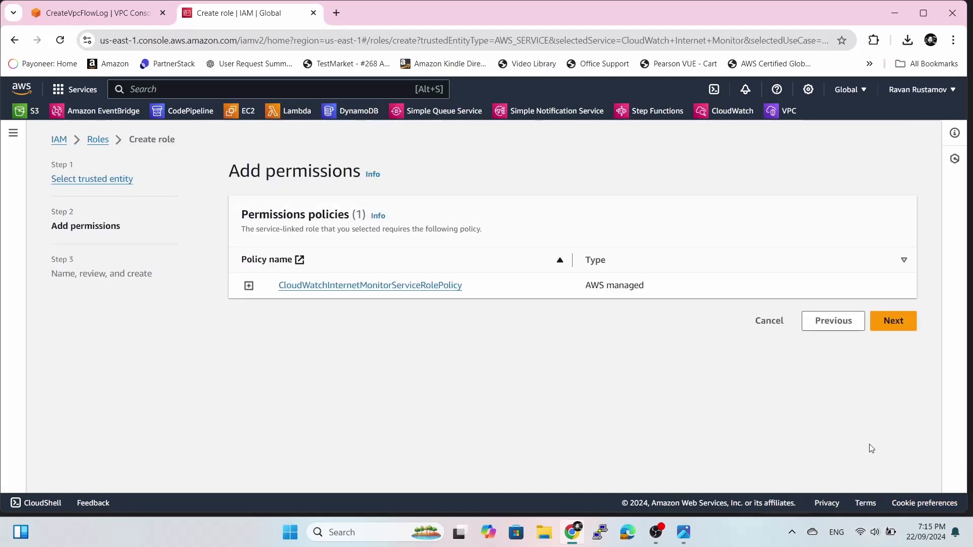
left_click(885, 325)
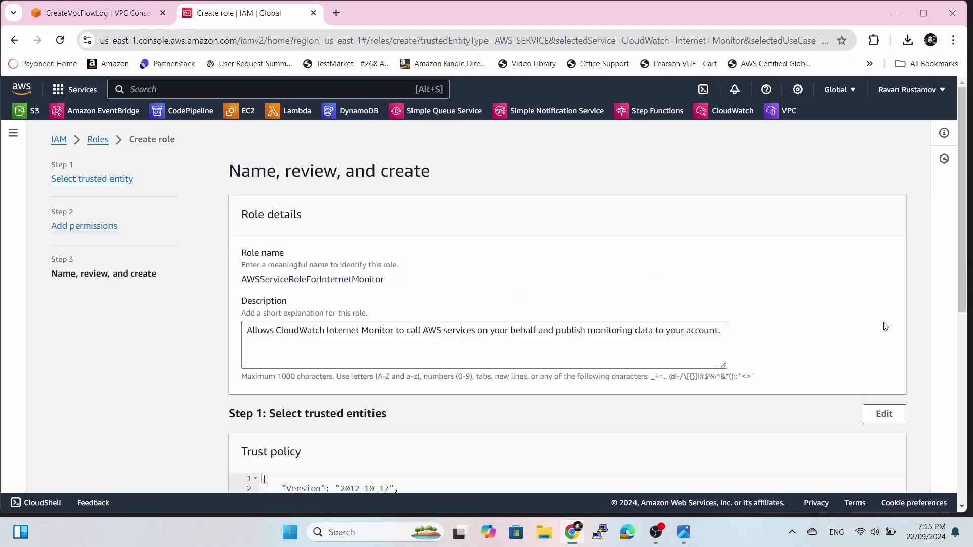
scroll(836, 280, "down", 2)
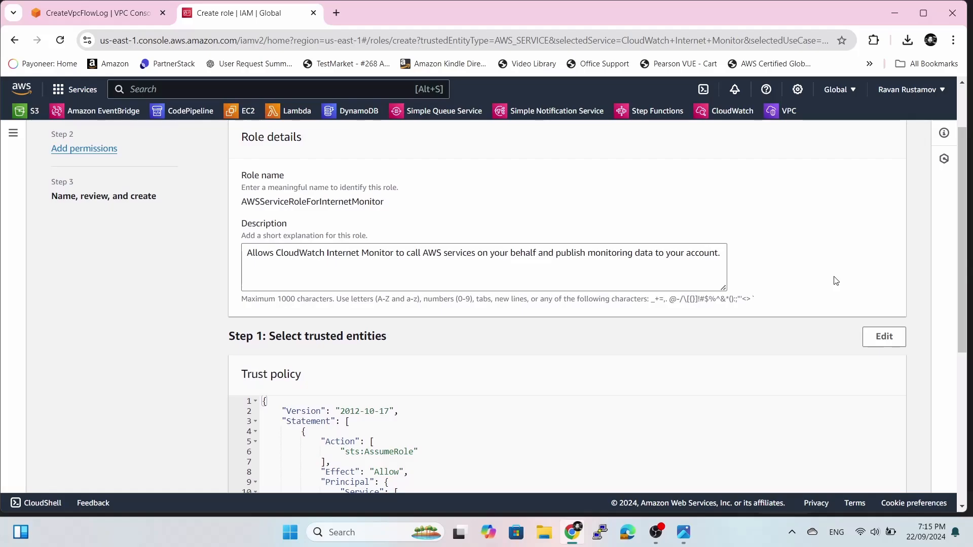
scroll(835, 281, "down", 3)
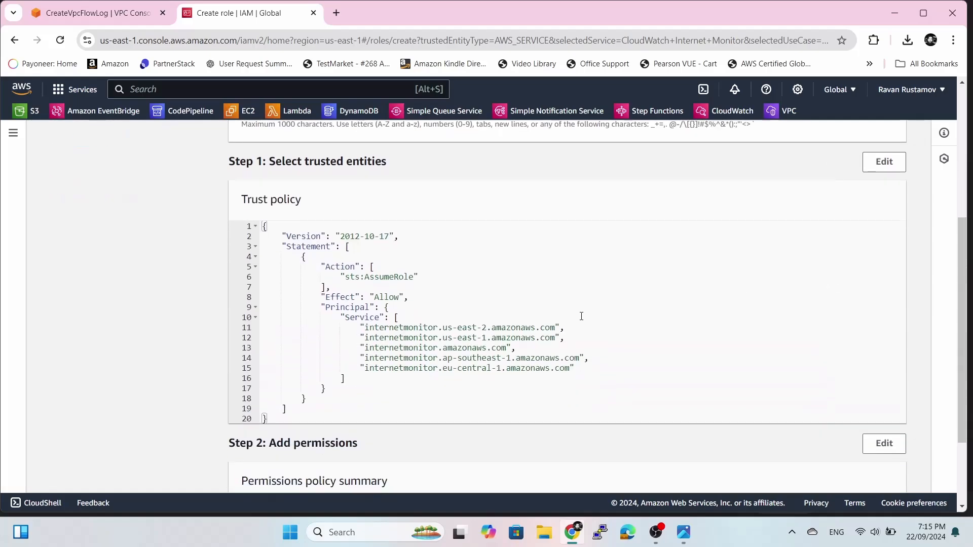
scroll(674, 321, "down", 2)
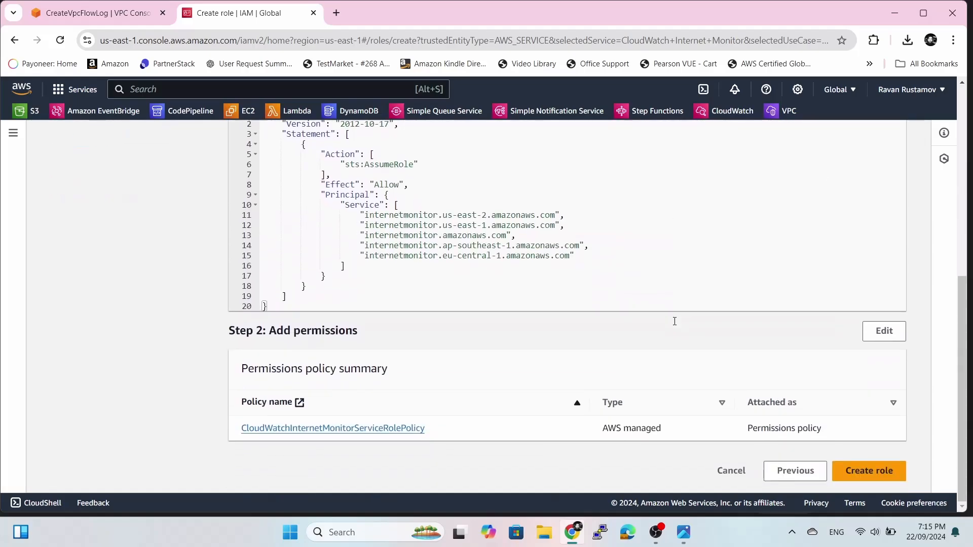
left_click(867, 470)
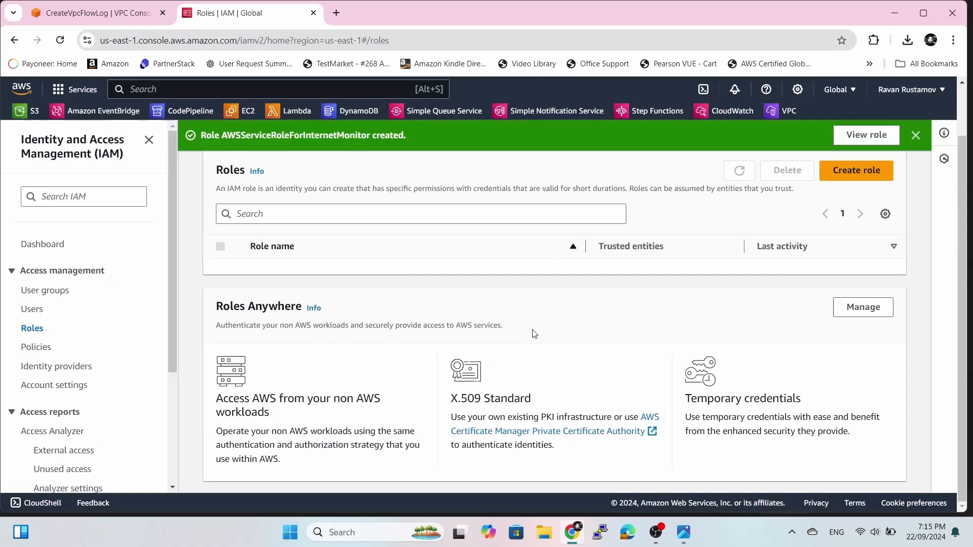
left_click(916, 135)
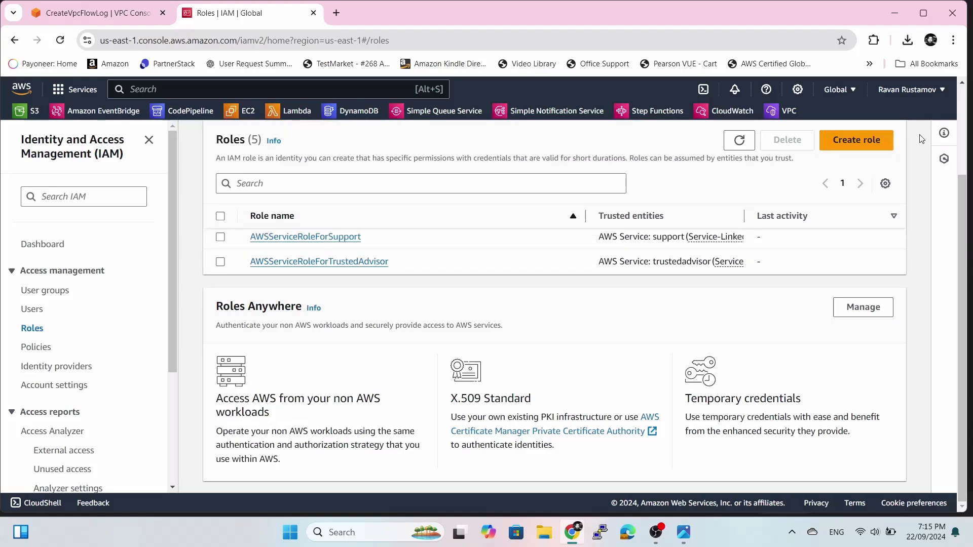
left_click(859, 141)
Set CloudWatch Events as the new role's trusted service and advance to its permissions.
scroll(576, 374, "down", 2)
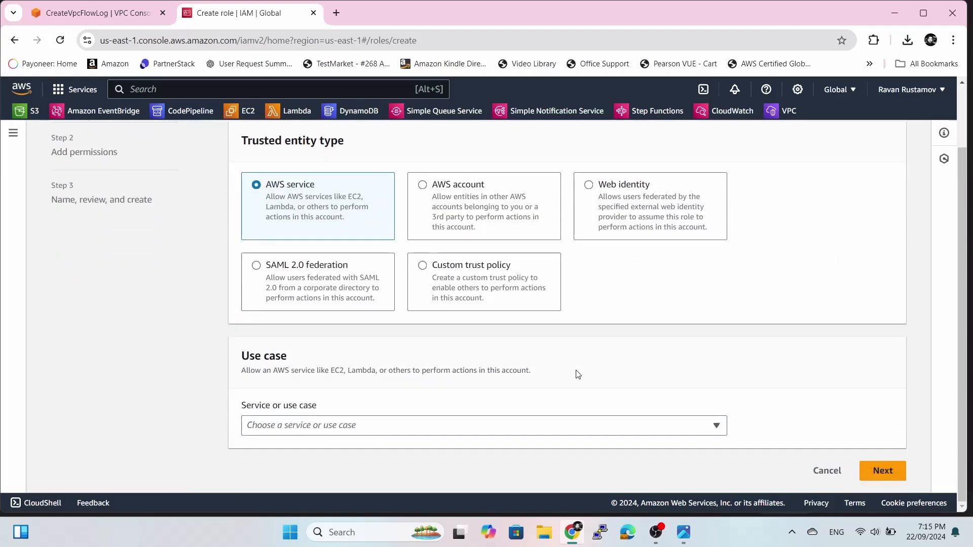
left_click(548, 428)
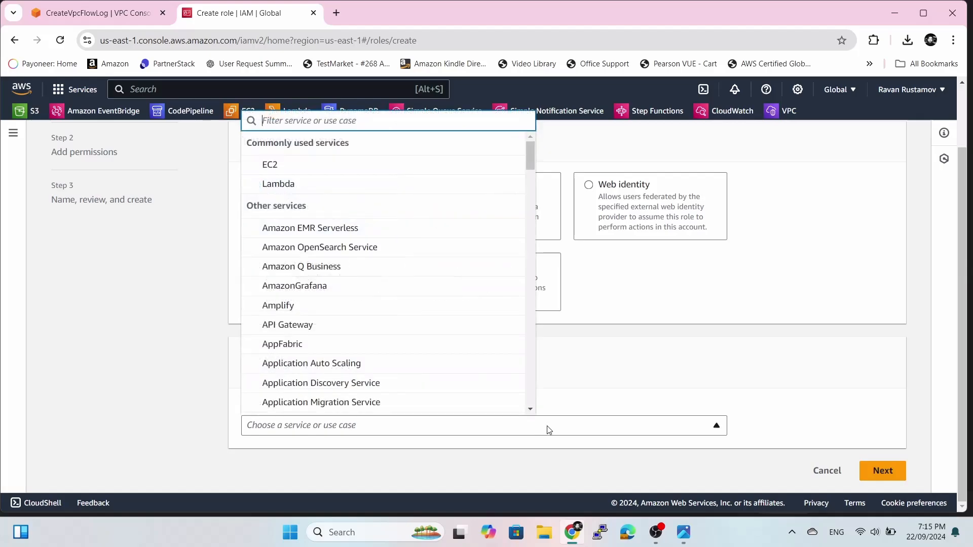
type("cloud")
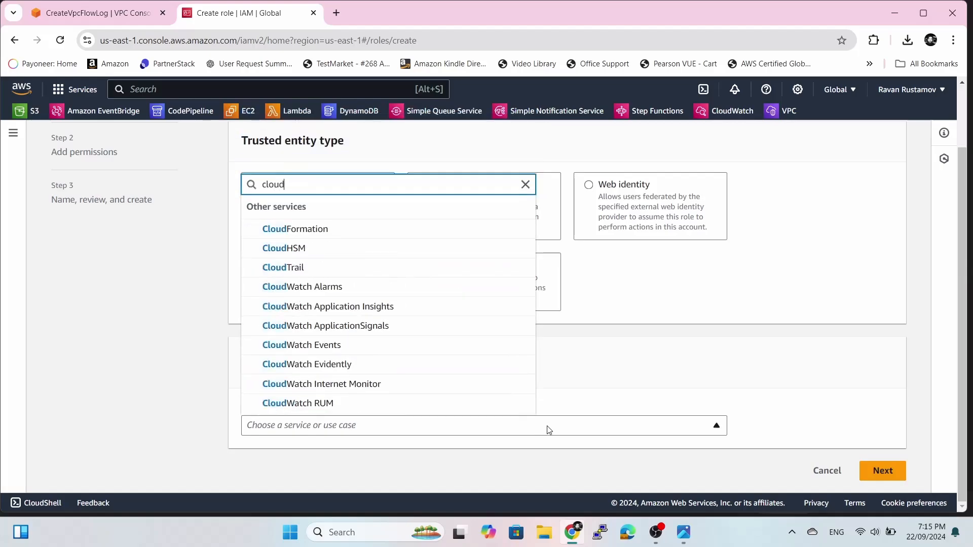
left_click(406, 354)
scroll(606, 375, "down", 2)
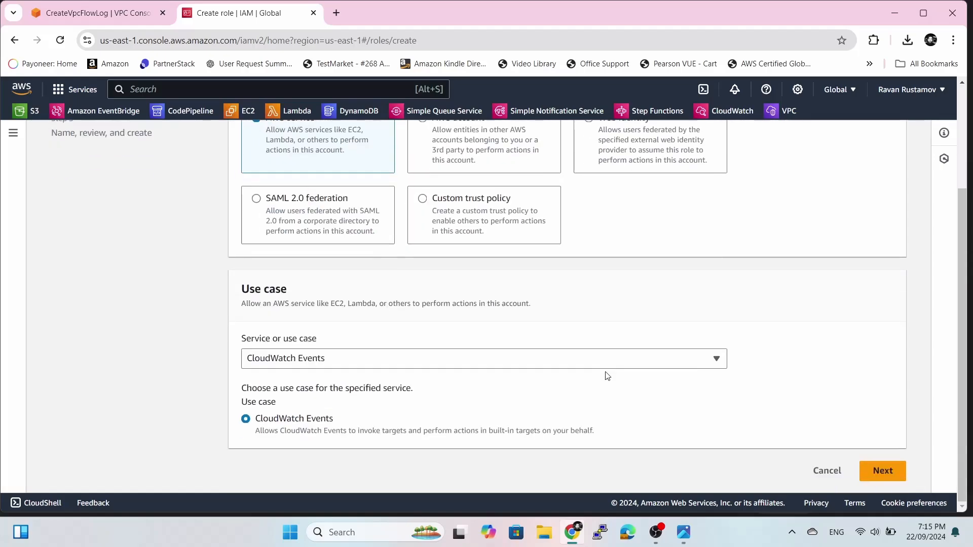
left_click(887, 472)
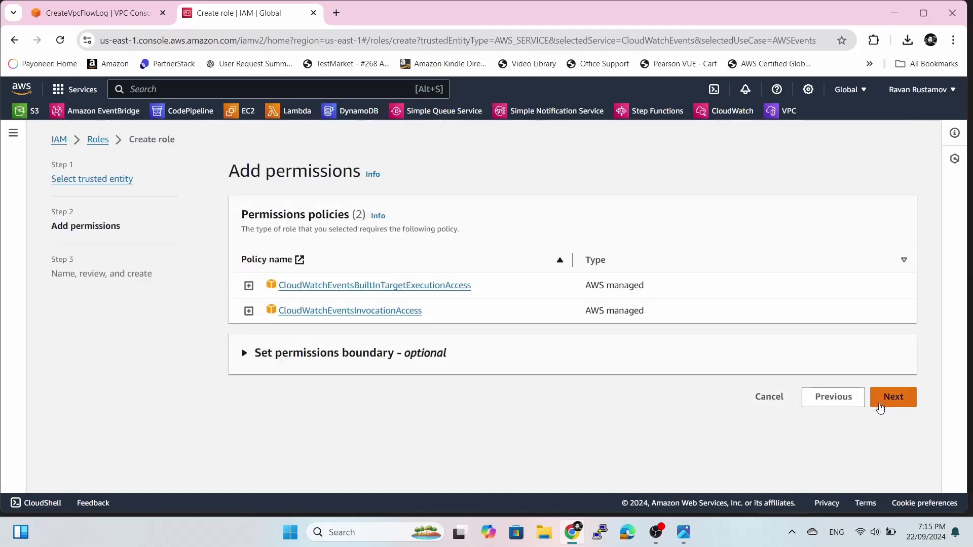
Name the role Vpc_flow_logs, fixing the rejected 'Vpc flow logs' name, and create it.
left_click(895, 398)
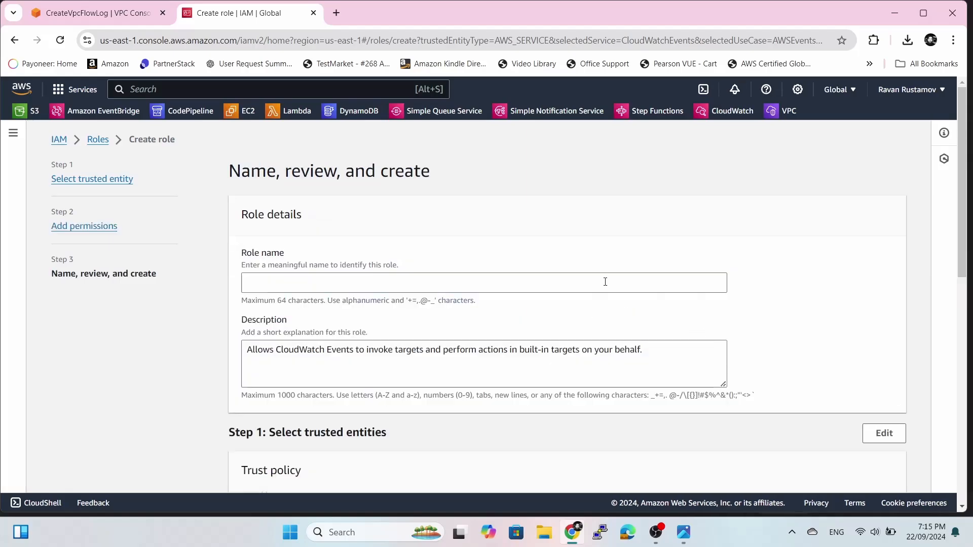
left_click(605, 281)
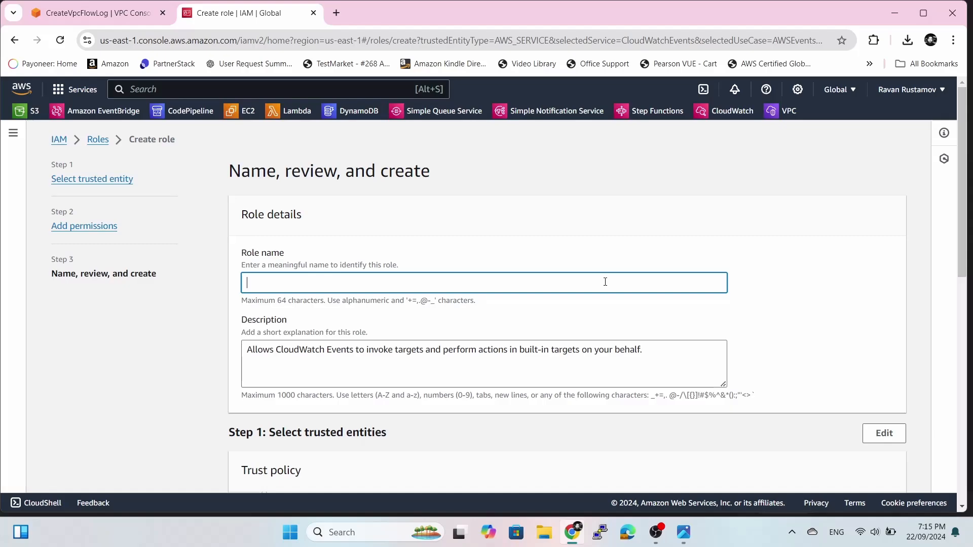
type("Vpc flow logs")
scroll(847, 345, "down", 4)
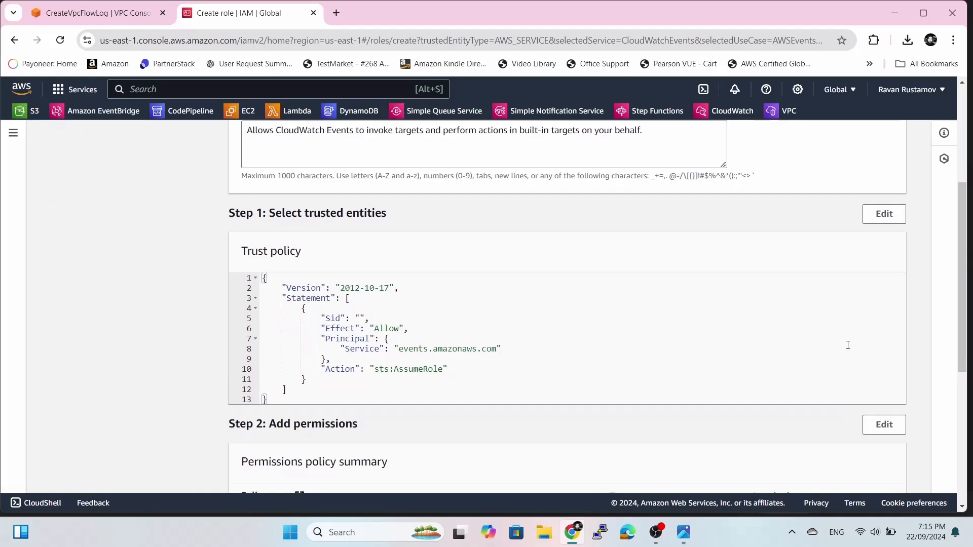
scroll(847, 345, "down", 5)
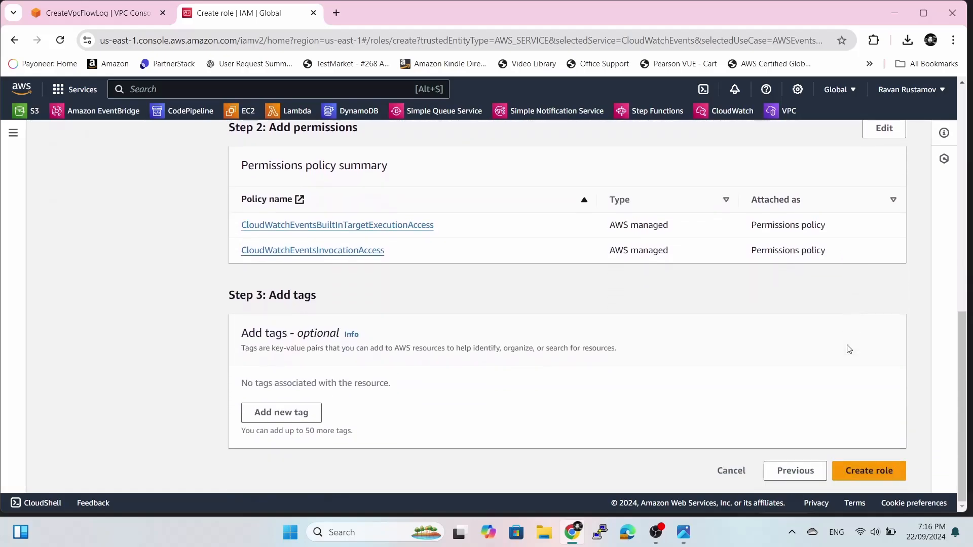
left_click(862, 474)
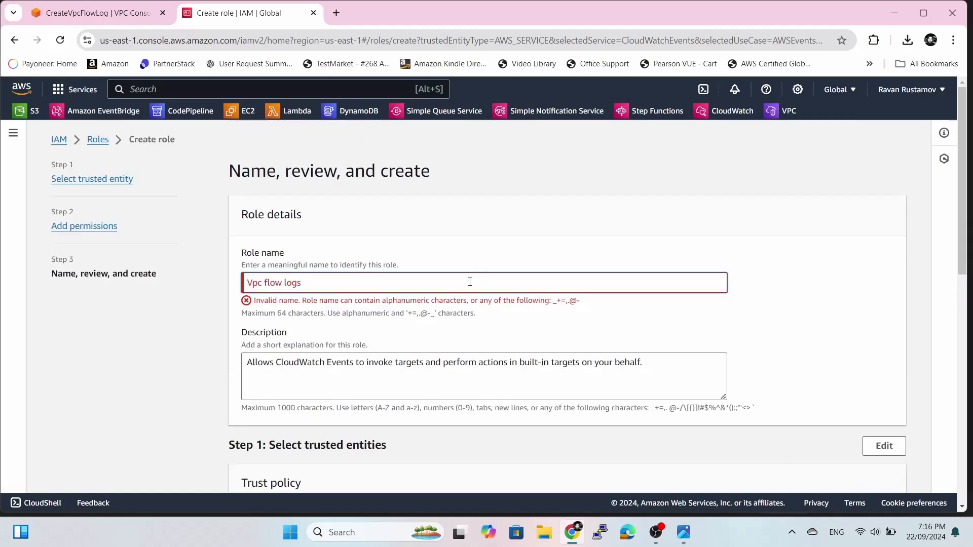
key("BackSpace")
key("BackSpace")
key("BackSpace")
key("BackSpace")
key("BackSpace")
key("BackSpace")
key("BackSpace")
key("BackSpace")
key("BackSpace")
key("BackSpace")
key("BackSpace")
key("BackSpace")
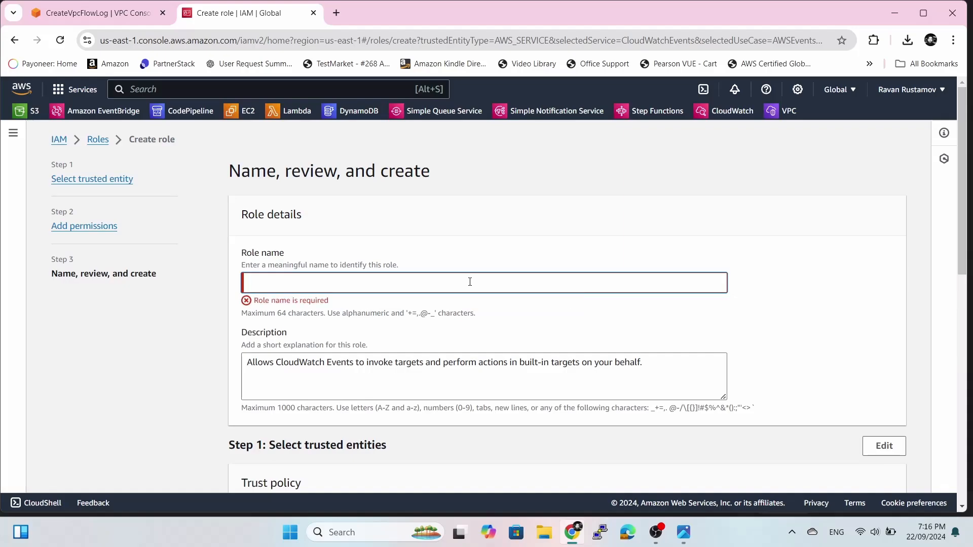
type("Vpc")
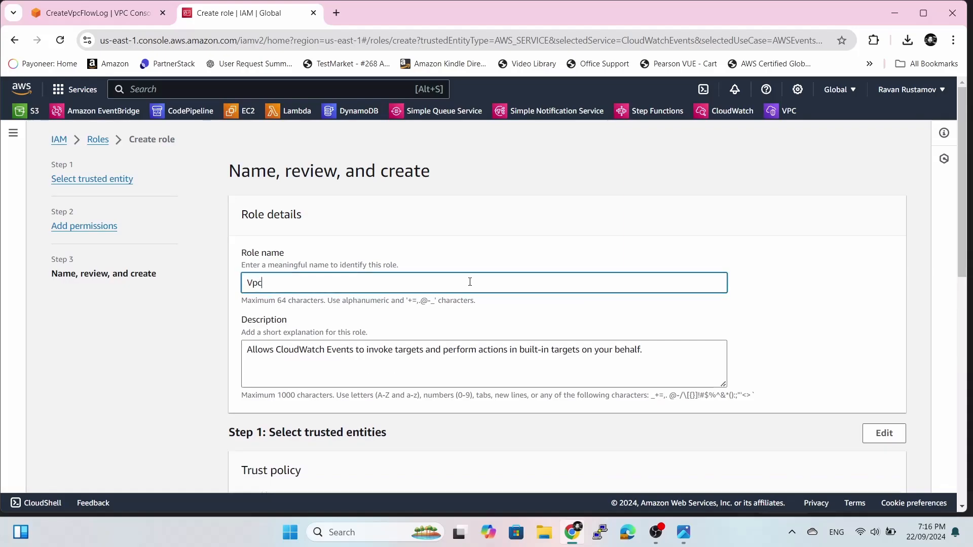
type("_flow_logs")
left_click(730, 311)
scroll(730, 310, "down", 10)
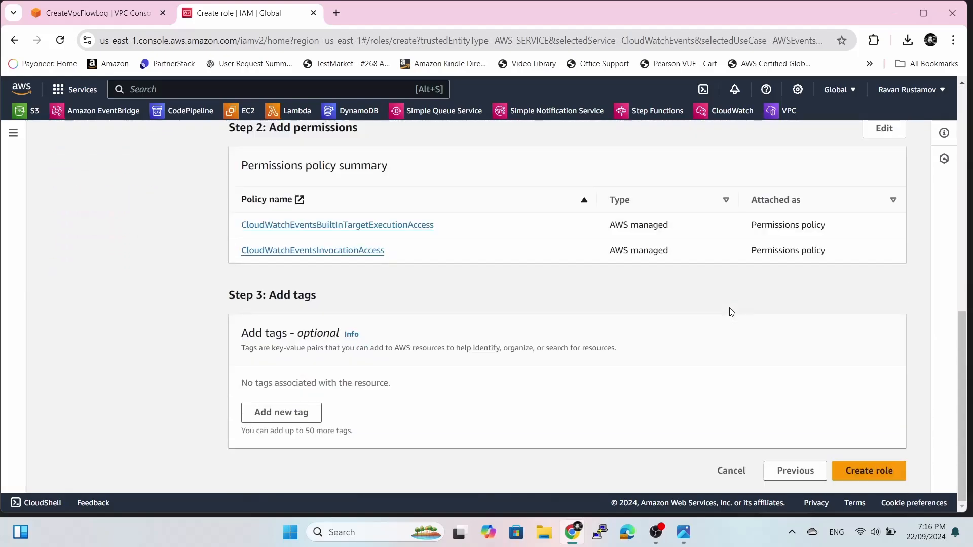
left_click(873, 470)
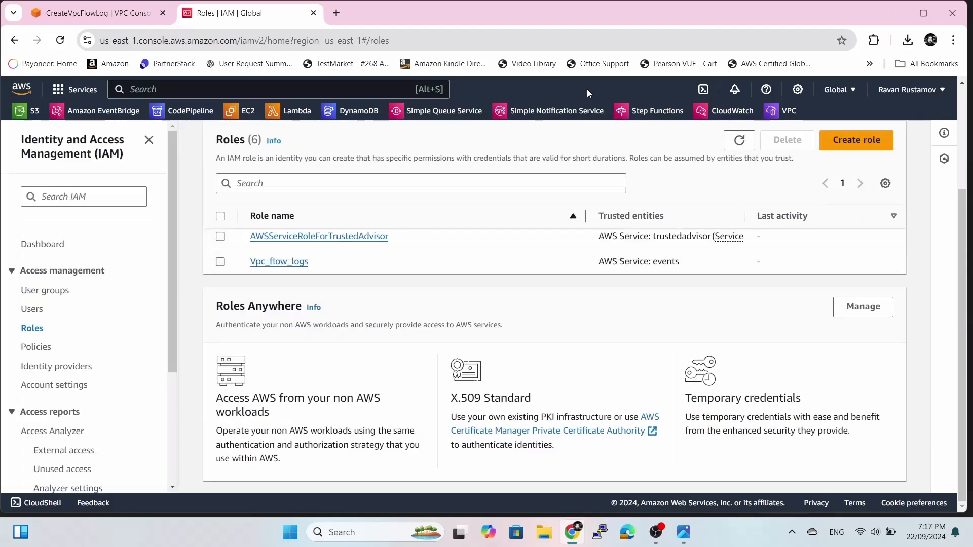
Back on the my-flow-logs form, refresh the IAM roles and select Vpc_flow_logs.
left_click(122, 14)
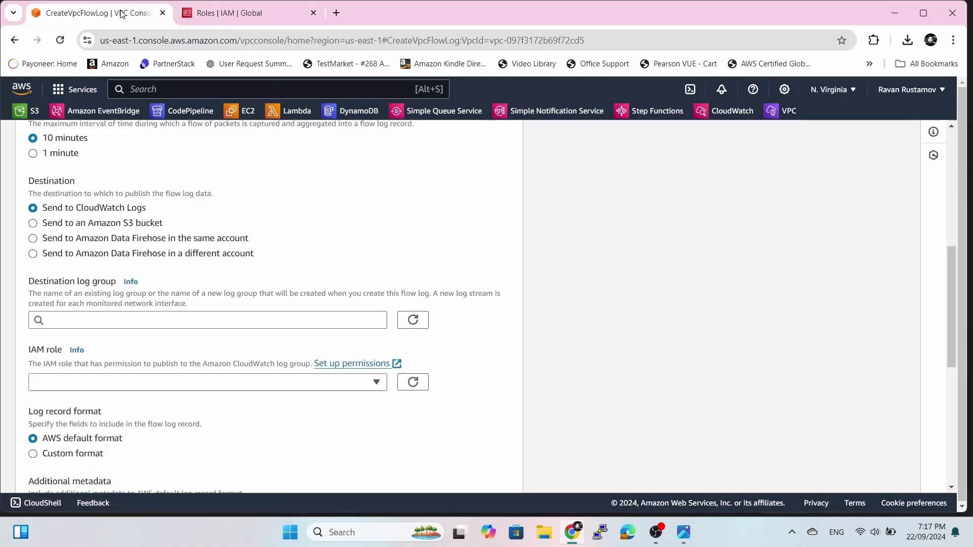
left_click(374, 387)
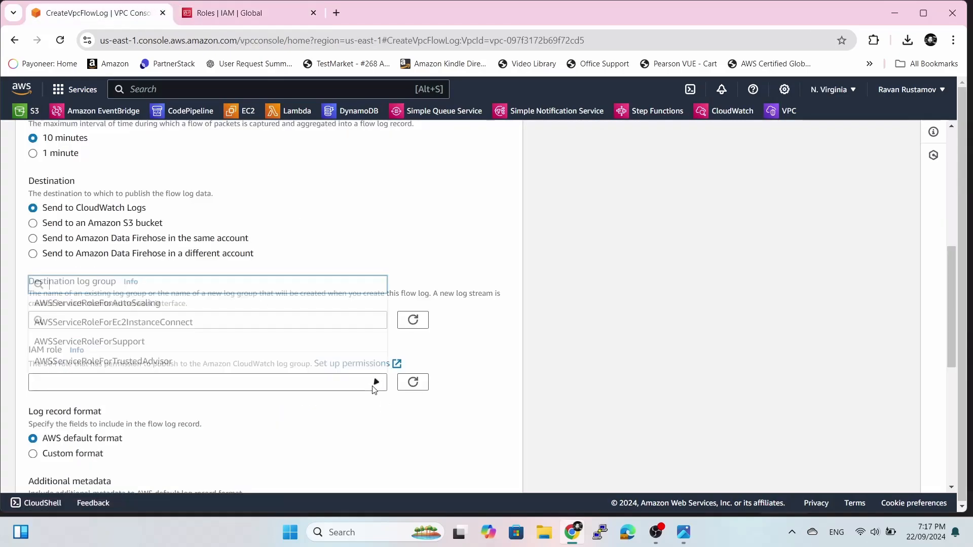
left_click(469, 374)
left_click(415, 386)
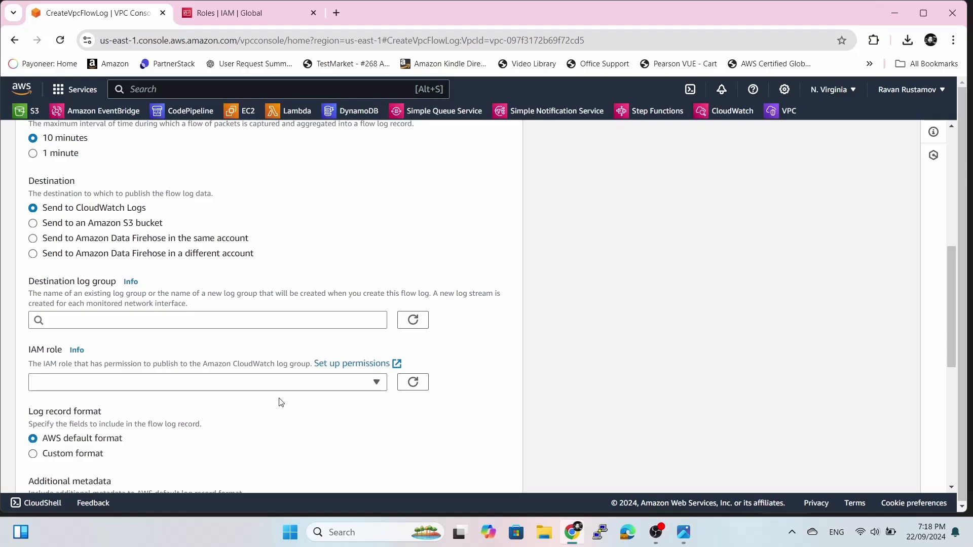
left_click(327, 385)
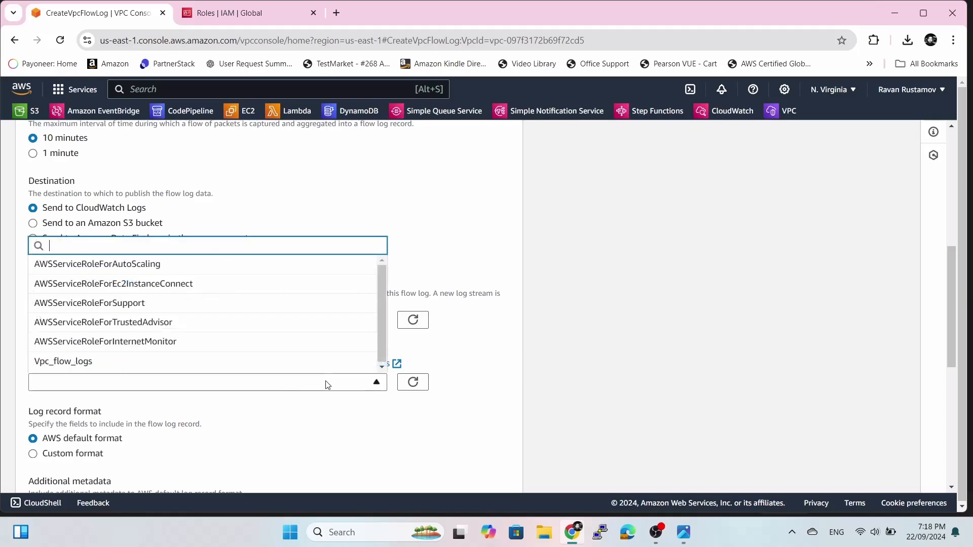
left_click(197, 361)
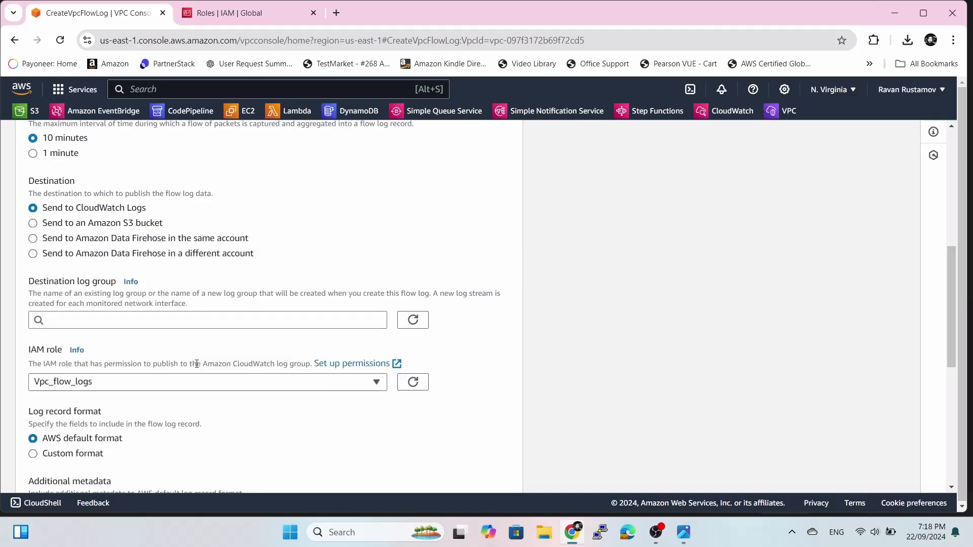
scroll(465, 389, "down", 3)
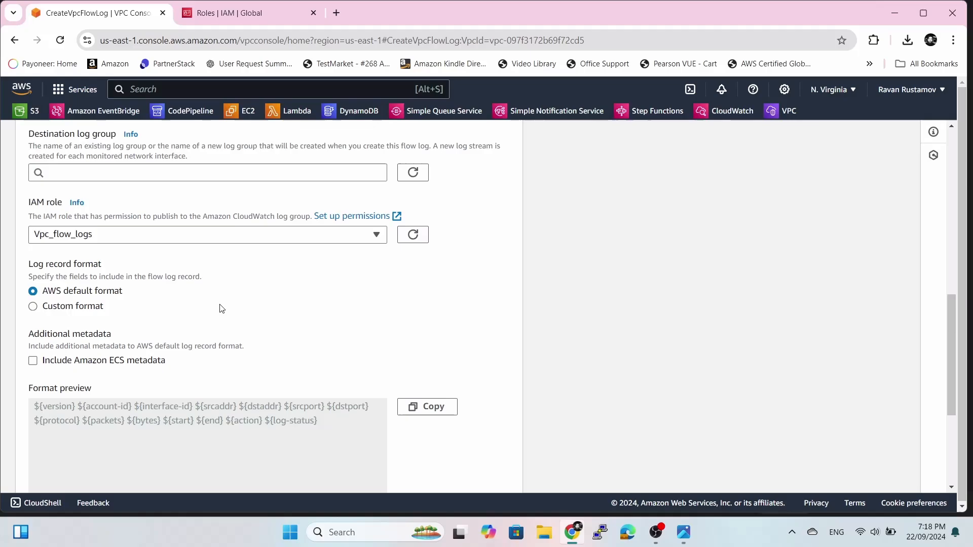
scroll(222, 308, "down", 1)
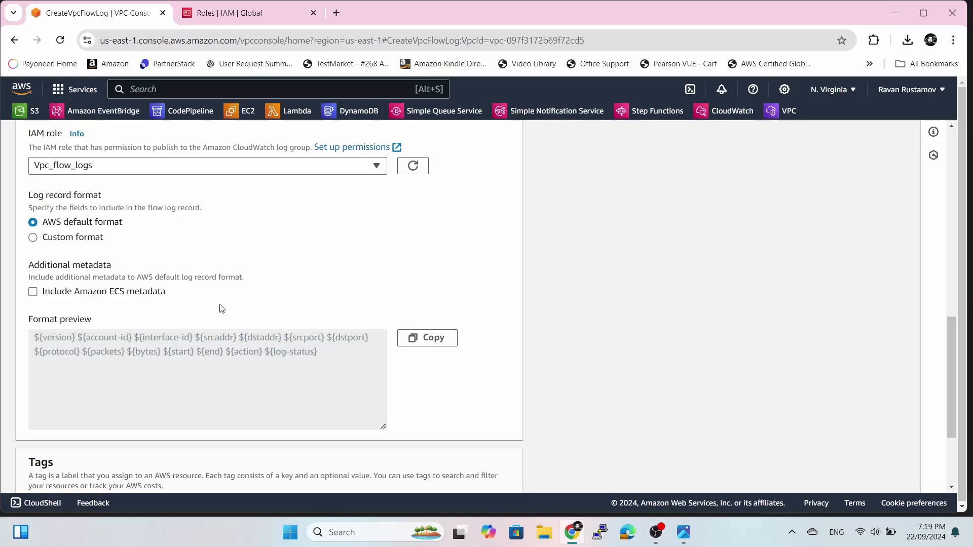
scroll(501, 276, "down", 3)
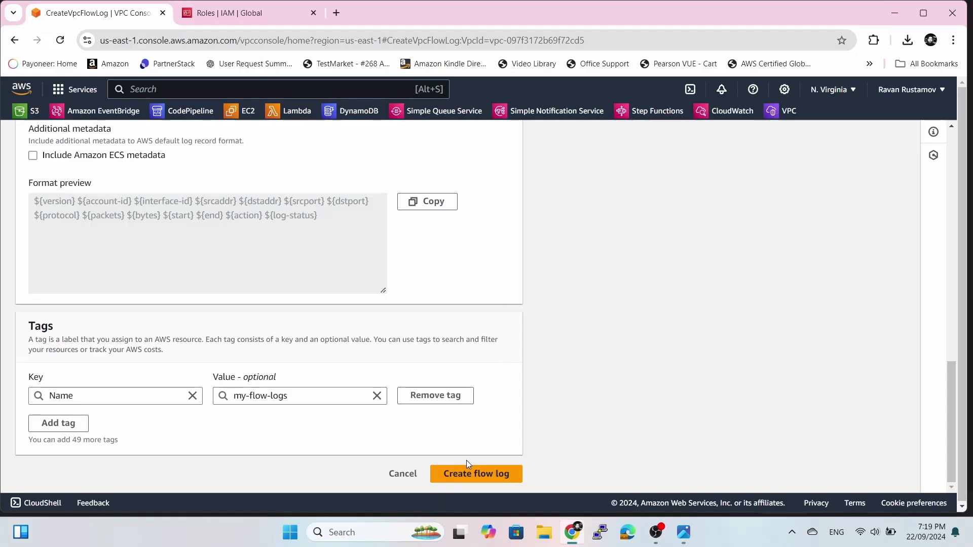
Attempt creating the flow log, remove the stray P from the log group, and switch to CloudWatch.
left_click(469, 474)
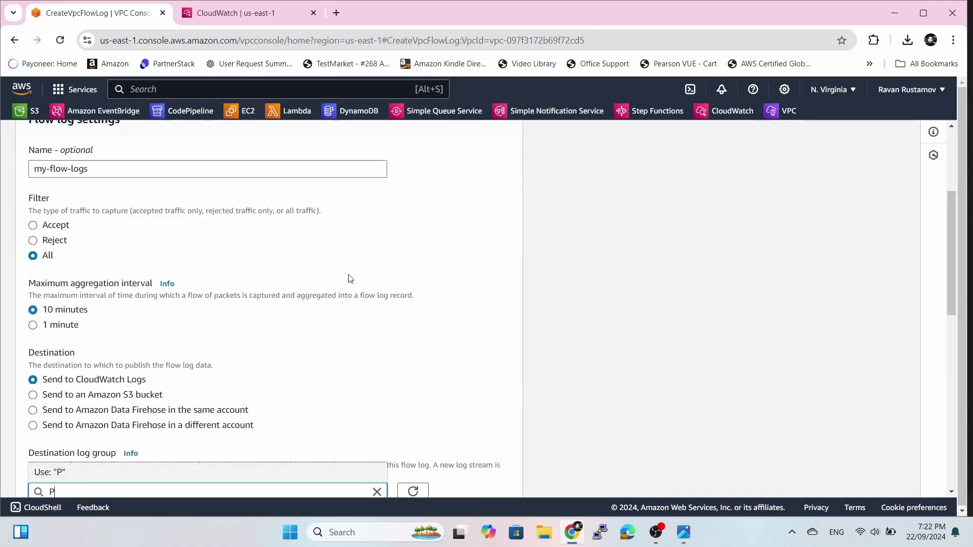
scroll(463, 252, "up", 4)
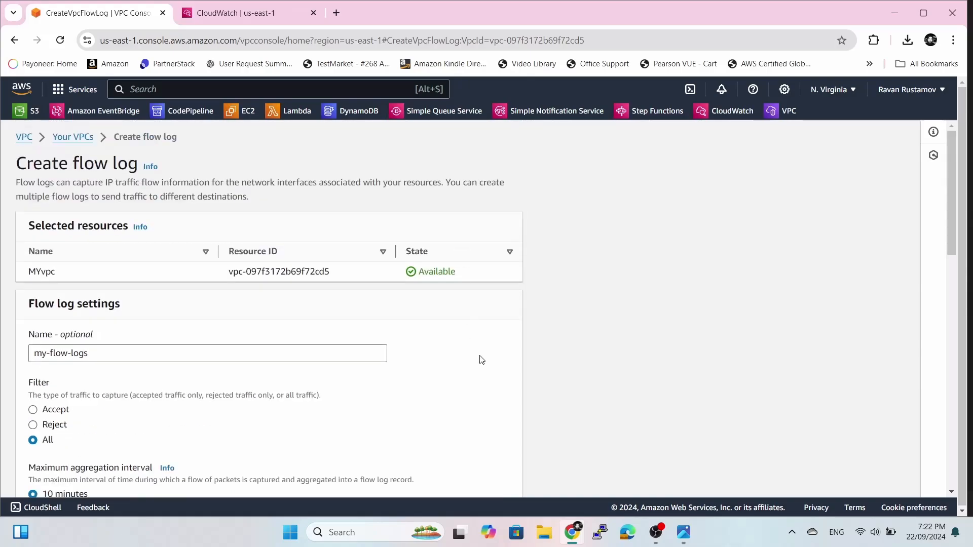
scroll(481, 360, "down", 6)
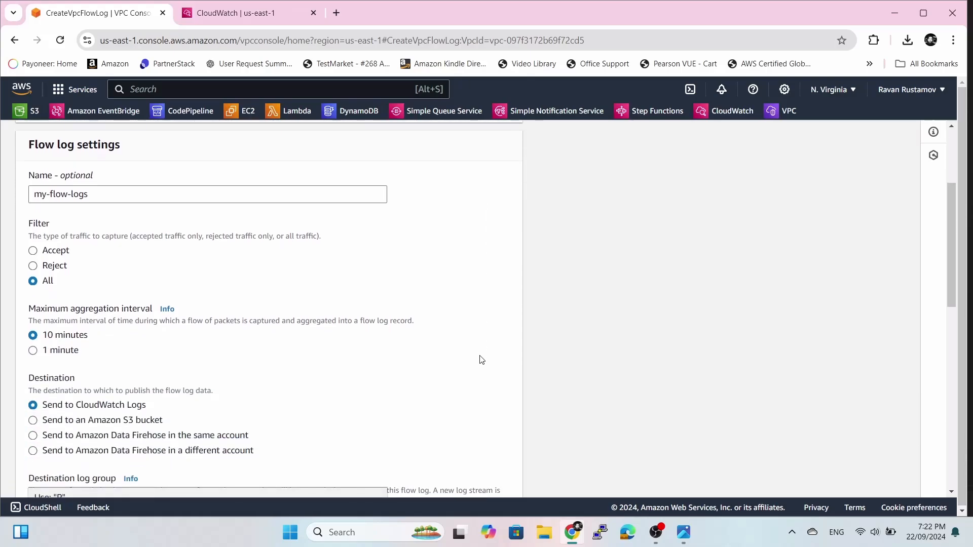
scroll(481, 359, "down", 2)
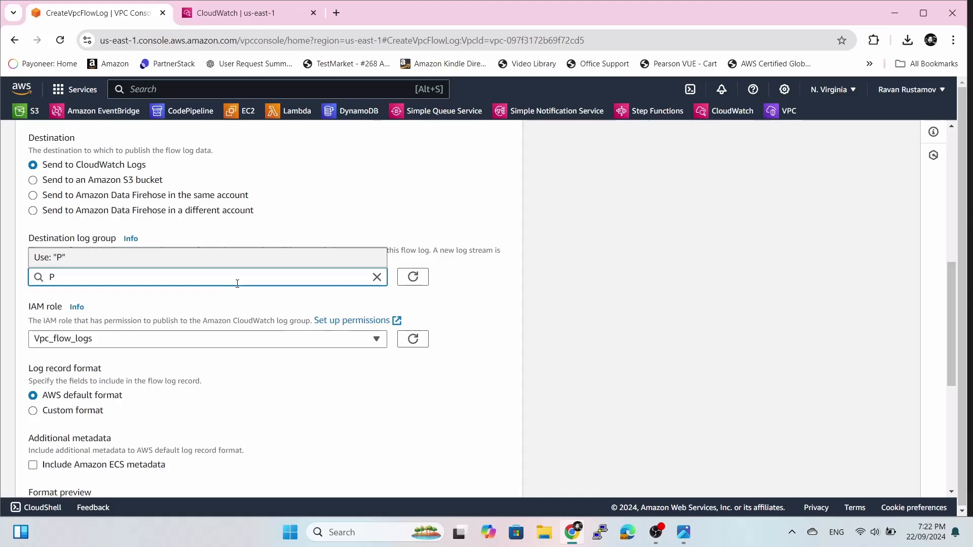
key("BackSpace")
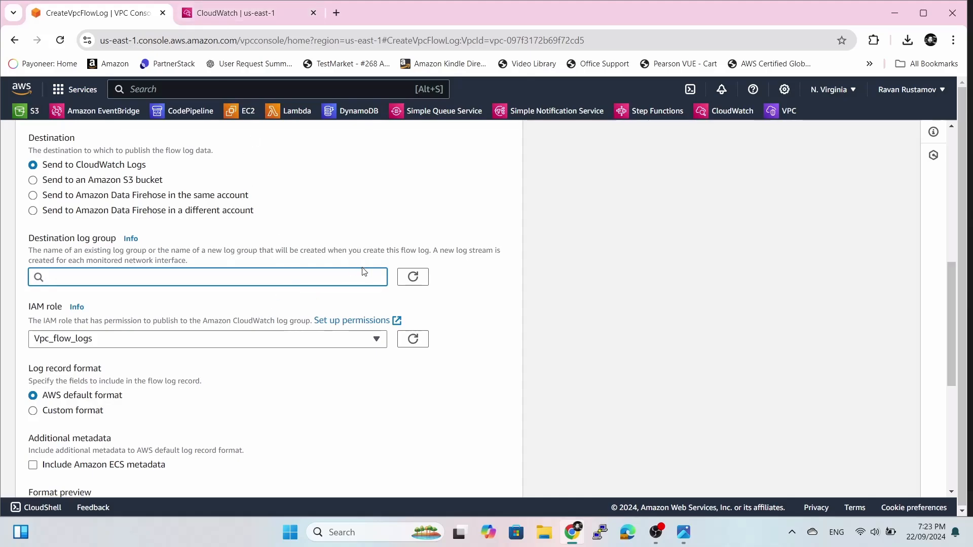
left_click(241, 10)
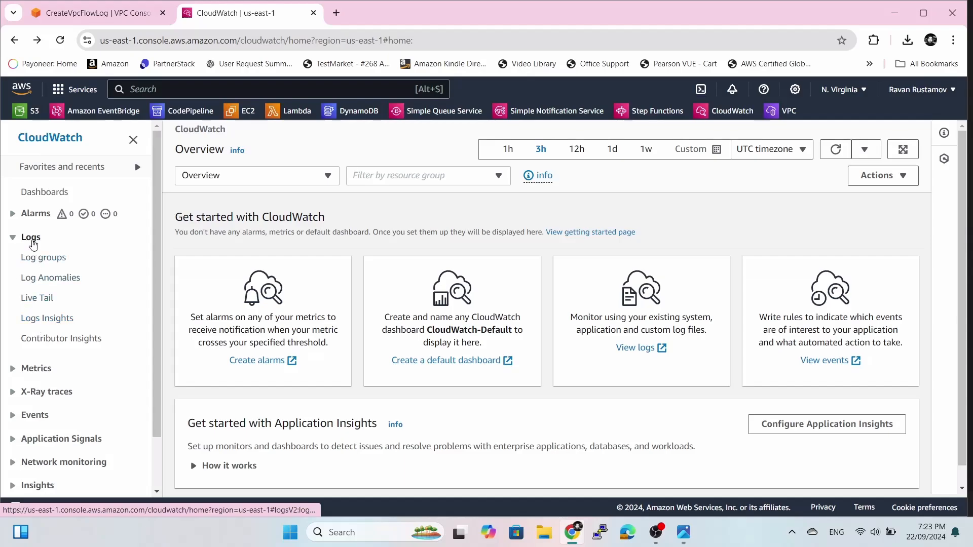
From the empty CloudWatch Log groups list, start creating a new log group.
left_click(33, 241)
left_click(33, 242)
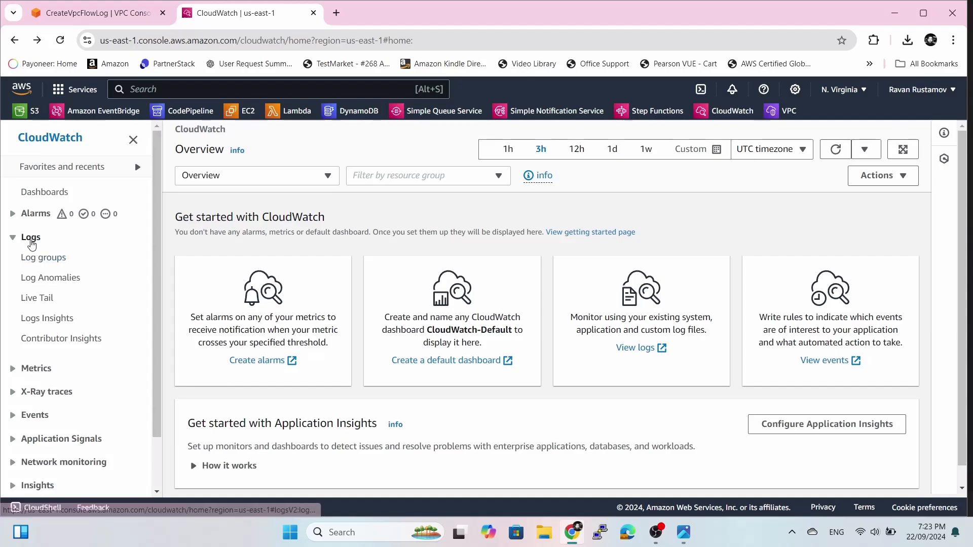
left_click(36, 259)
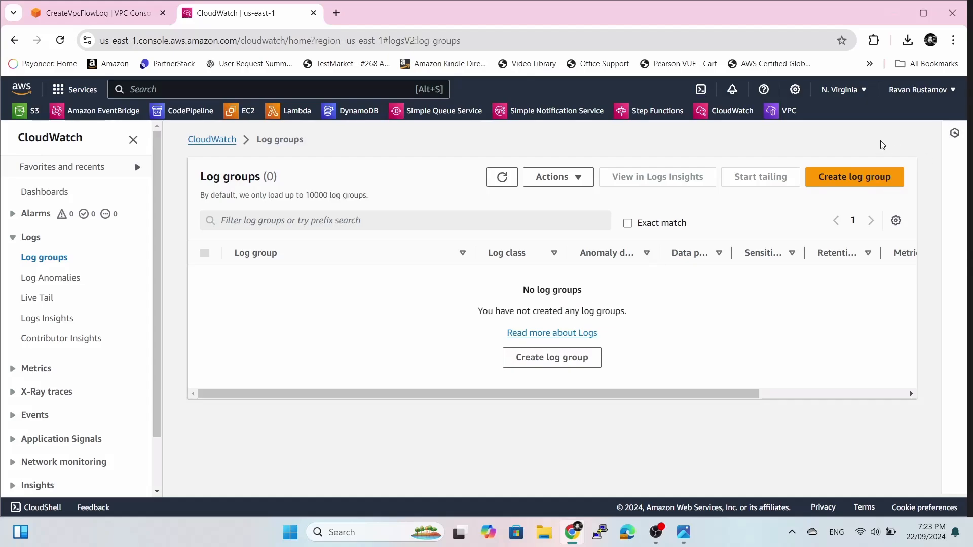
left_click(844, 186)
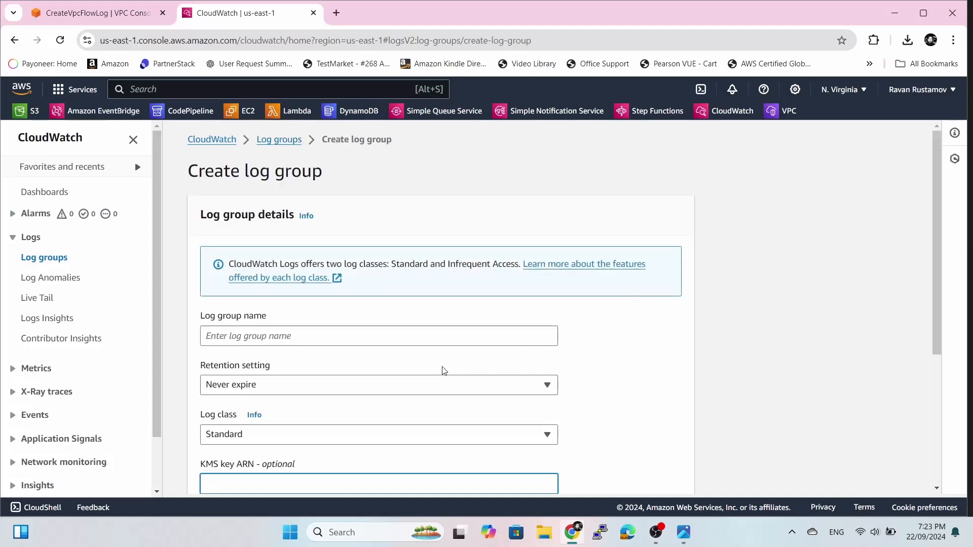
Create log group Vpc_Flow_Logs_Group with Never expire retention, then return to the flow log form.
left_click(432, 339)
type("V")
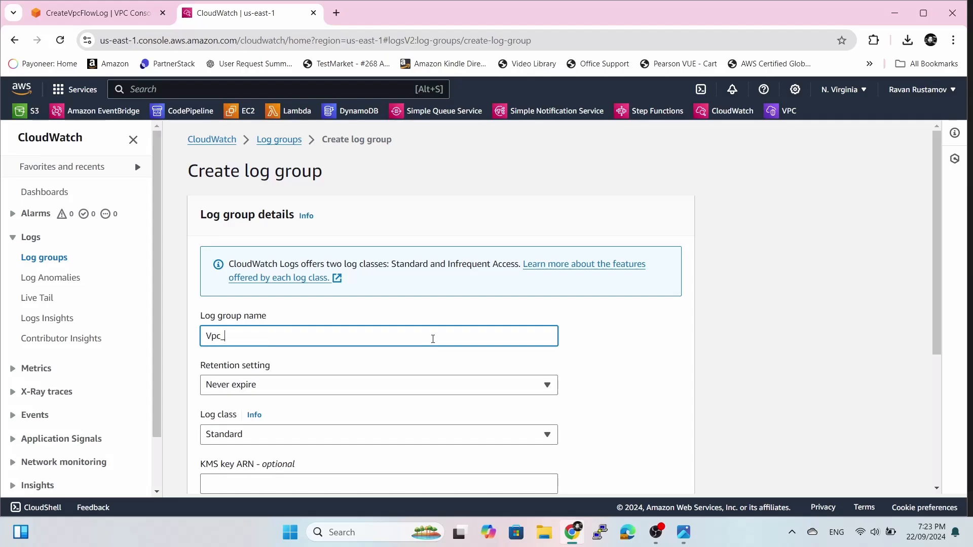
type("pc_Flow_Logs_Grou")
left_click(603, 358)
scroll(645, 282, "down", 3)
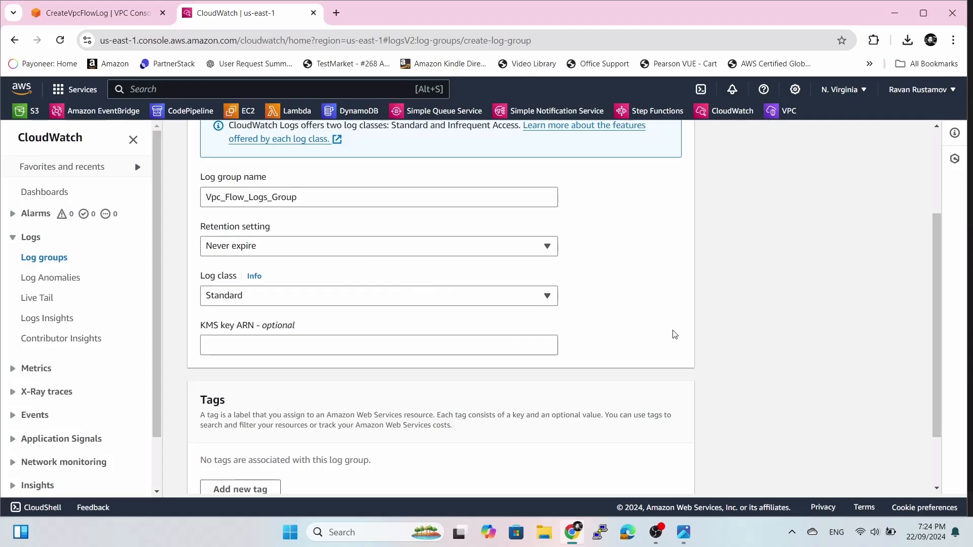
scroll(674, 333, "down", 2)
scroll(672, 332, "up", 2)
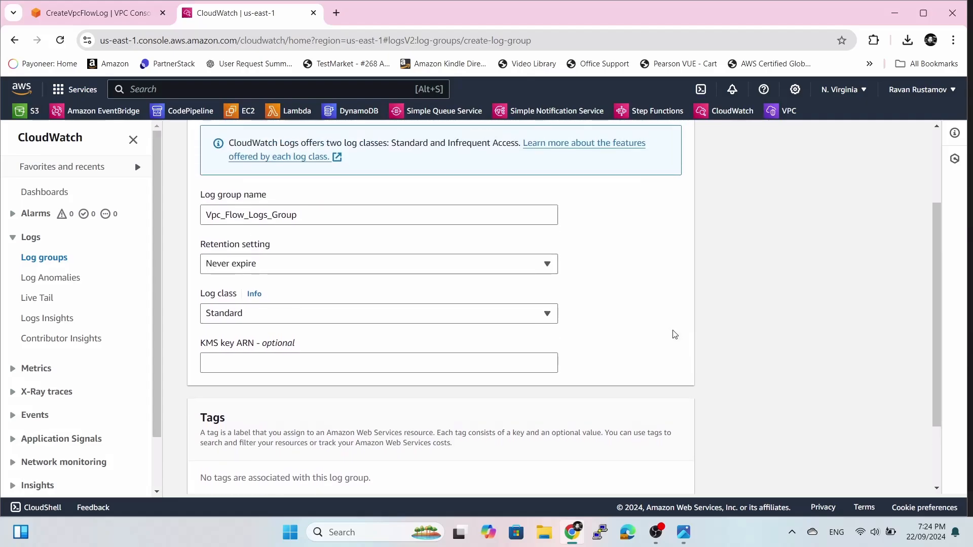
left_click(344, 266)
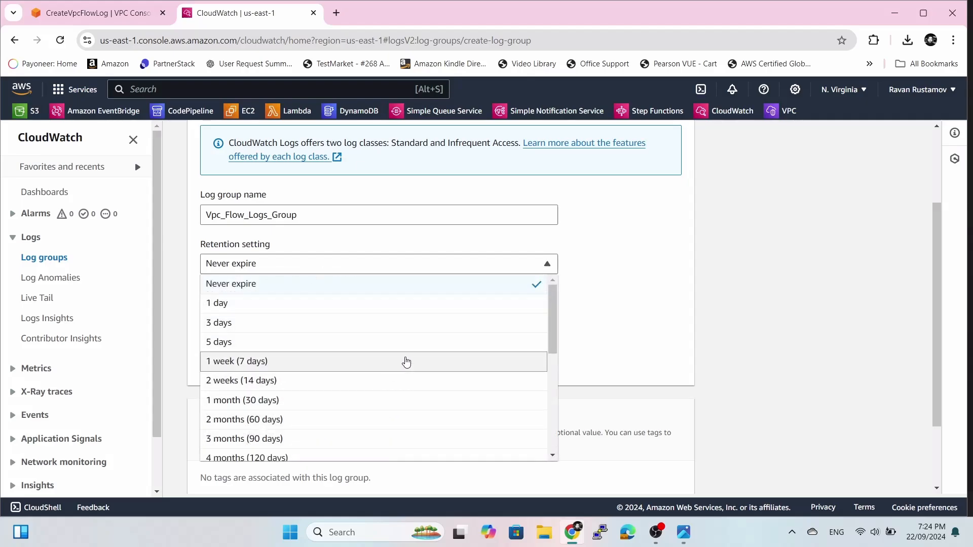
left_click(641, 270)
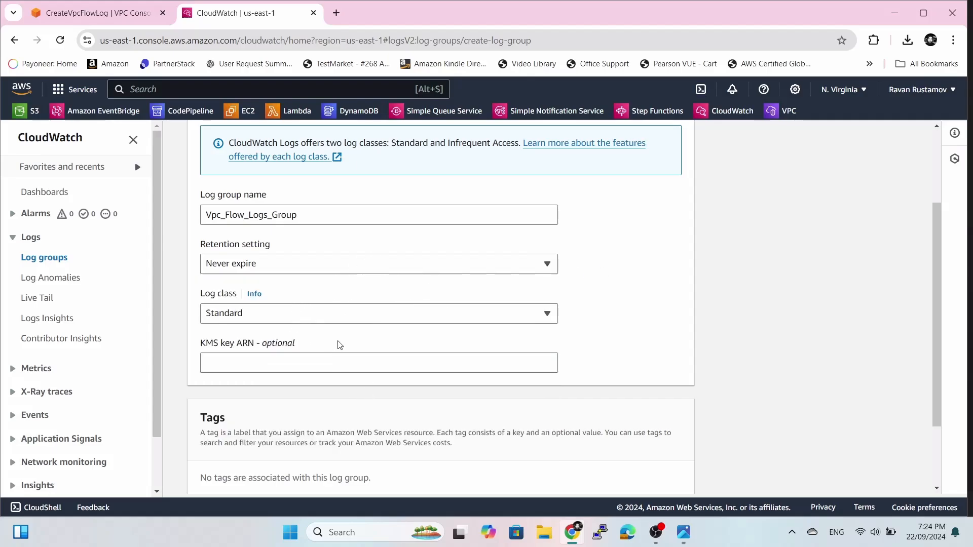
scroll(615, 335, "down", 2)
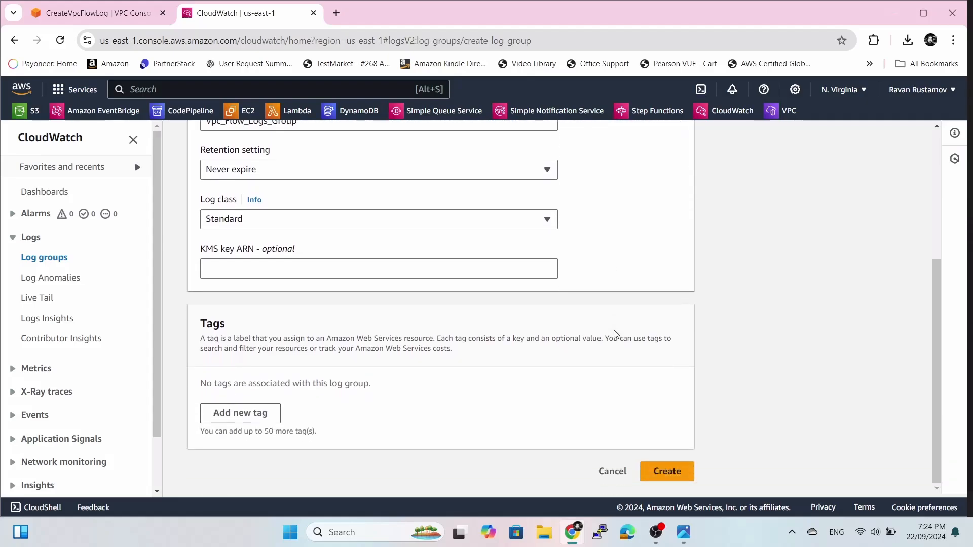
left_click(675, 471)
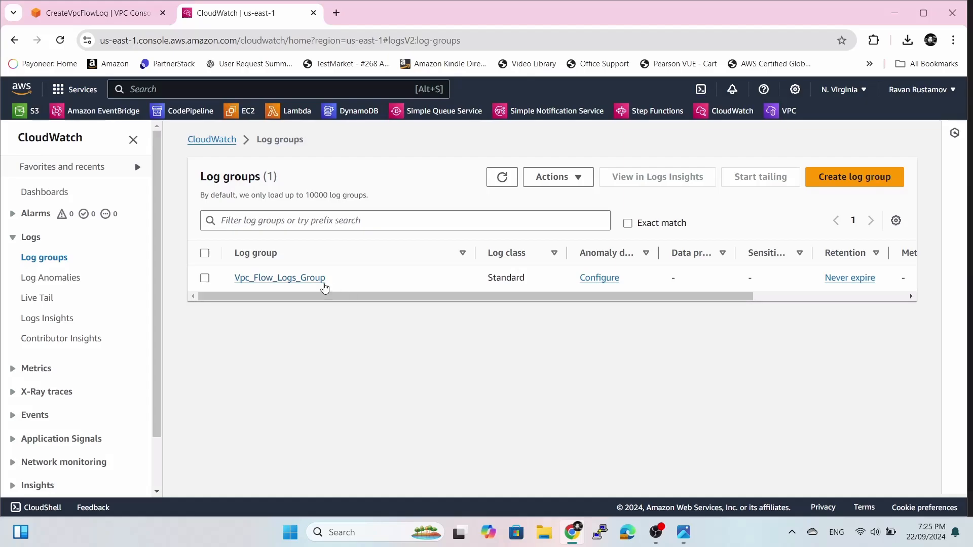
left_click(117, 15)
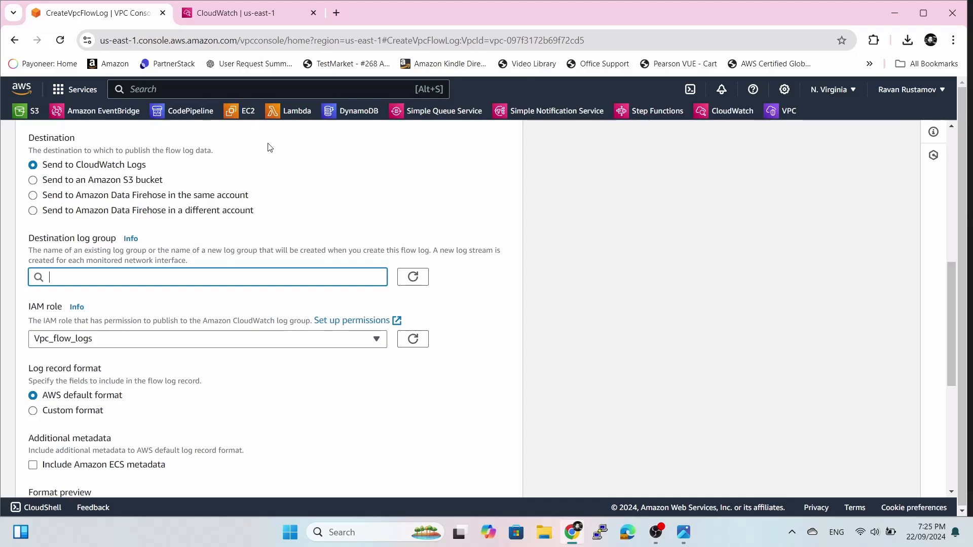
Refresh the destination log groups, pick Vpc_Flow_Logs_Group, and create MYvpc's flow log.
left_click(413, 281)
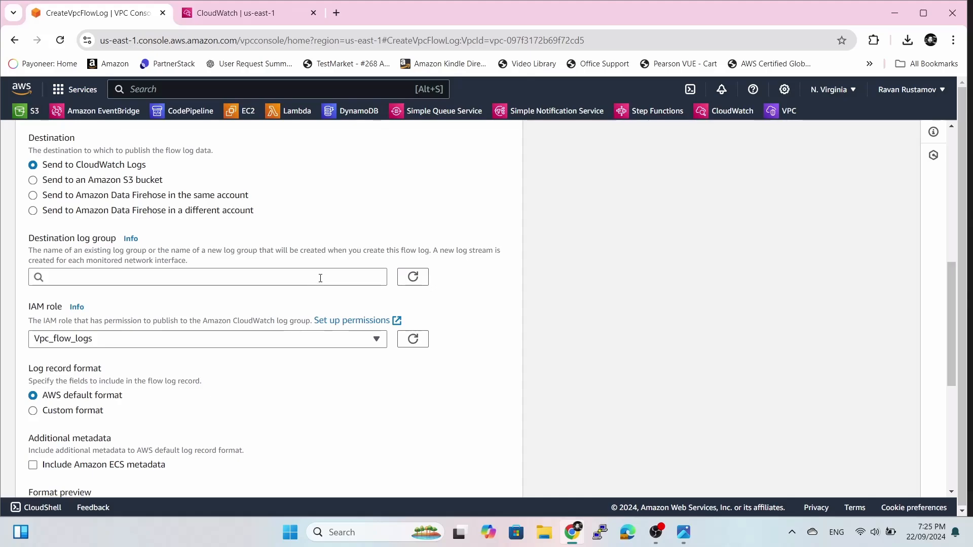
left_click(320, 278)
left_click(226, 304)
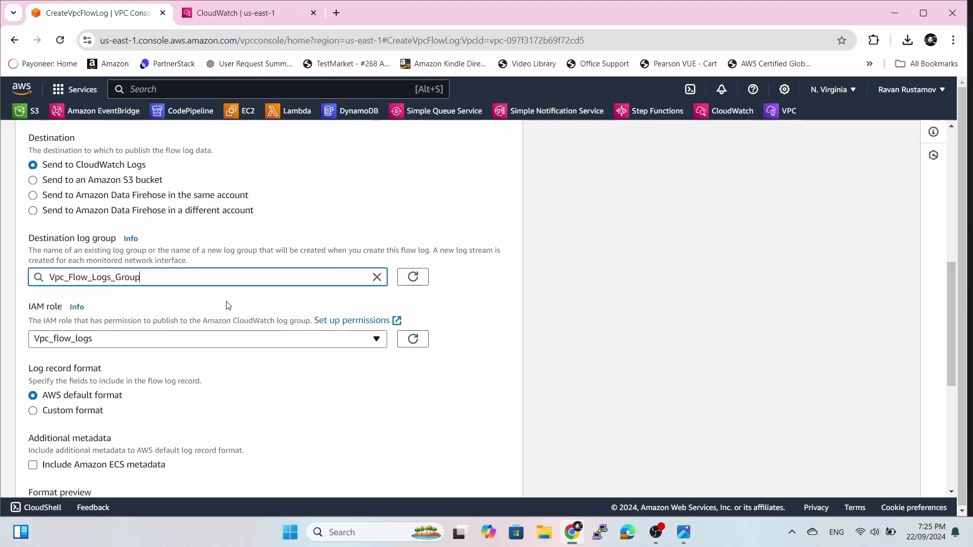
left_click(480, 333)
scroll(482, 334, "down", 3)
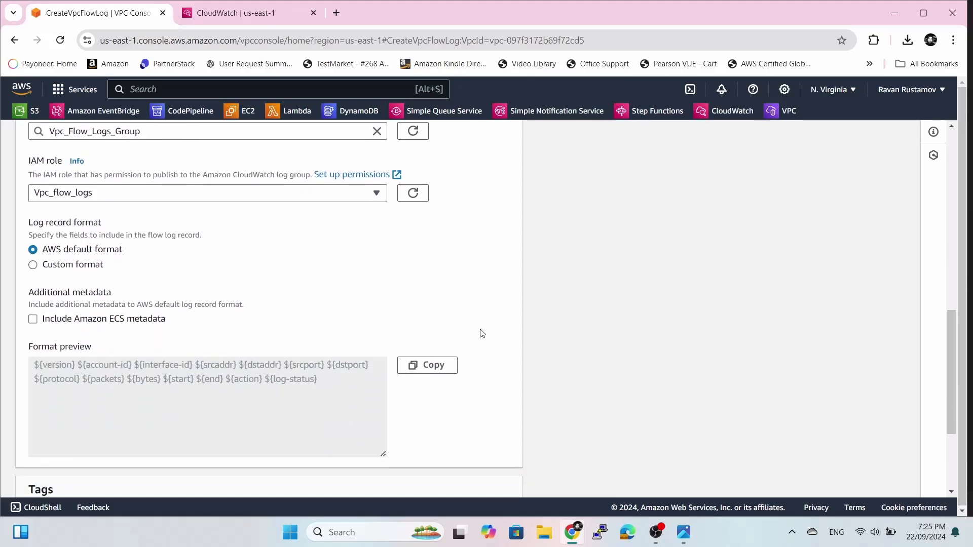
scroll(481, 333, "down", 3)
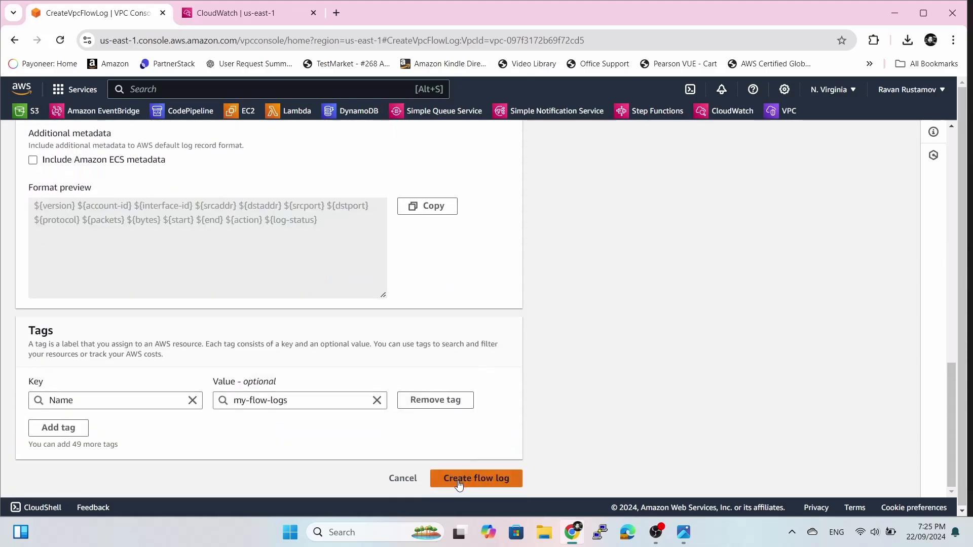
left_click(459, 482)
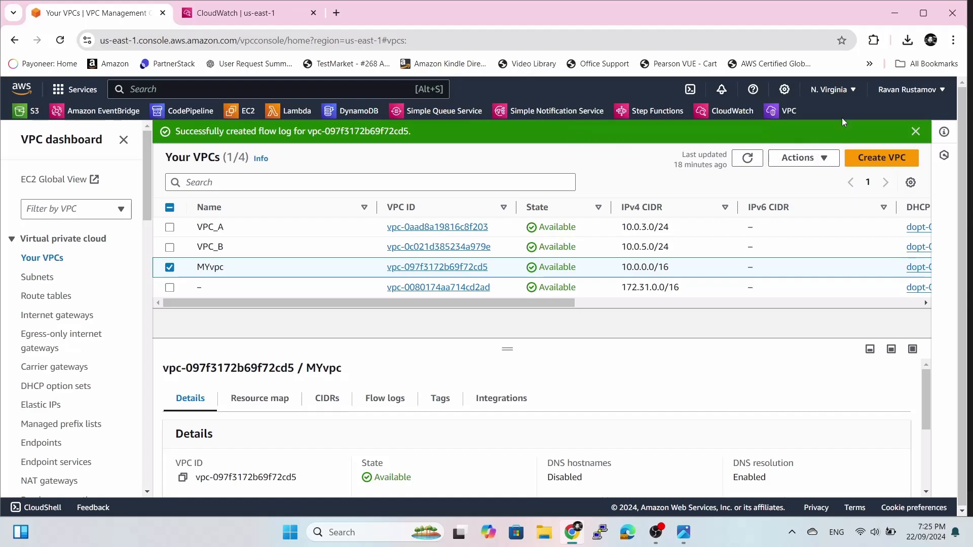
Dismiss the success banner, reload CloudWatch Log groups, and open Vpc_Flow_Logs_Group's details.
left_click(916, 131)
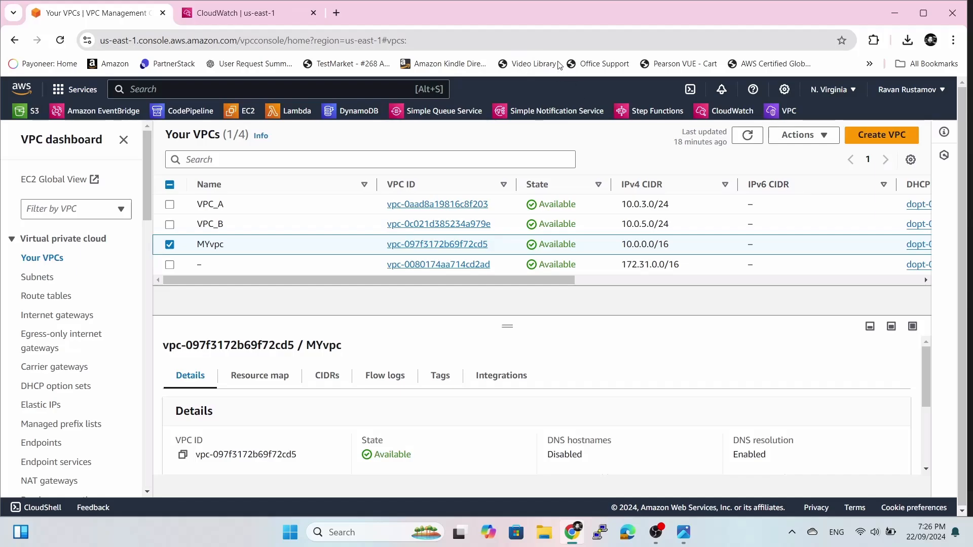
left_click(252, 15)
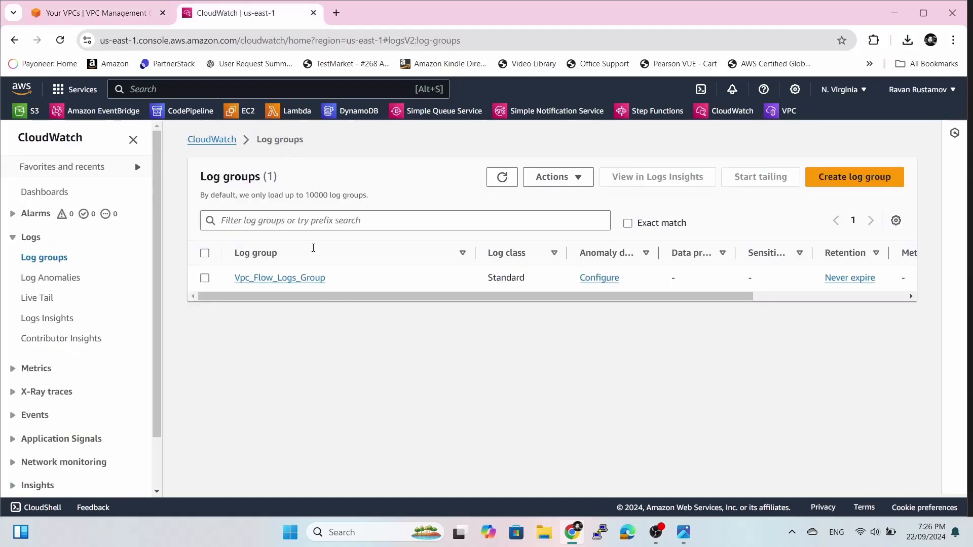
left_click(59, 45)
mouse_move(453, 521)
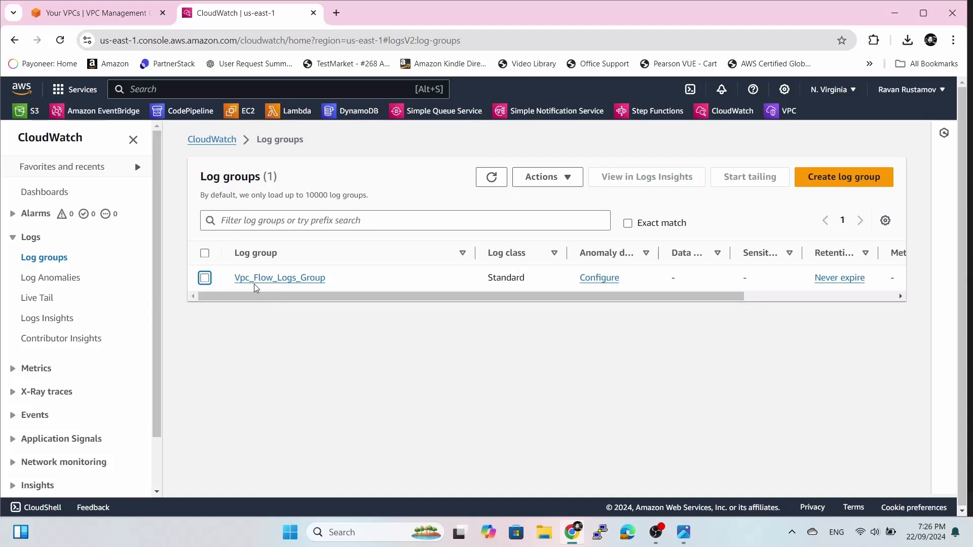
left_click(267, 279)
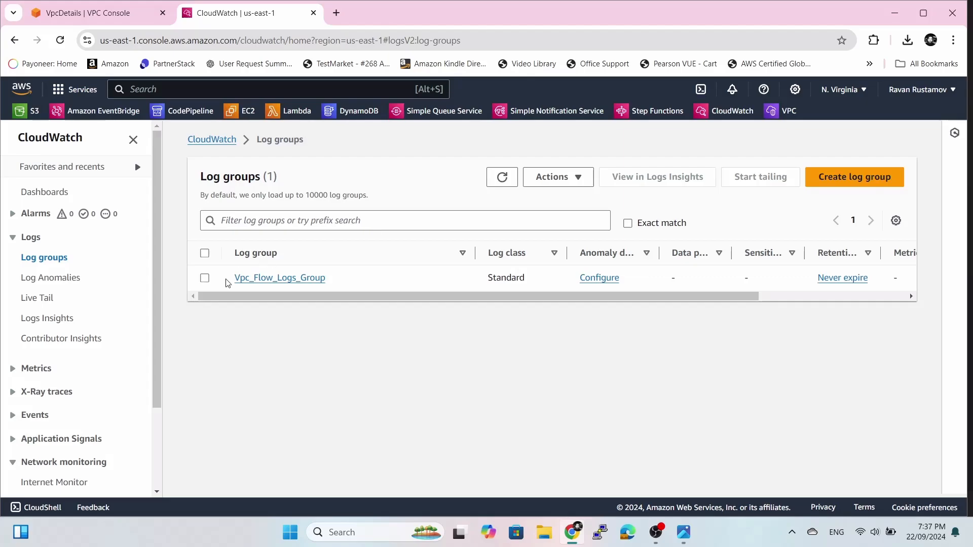
left_click(282, 279)
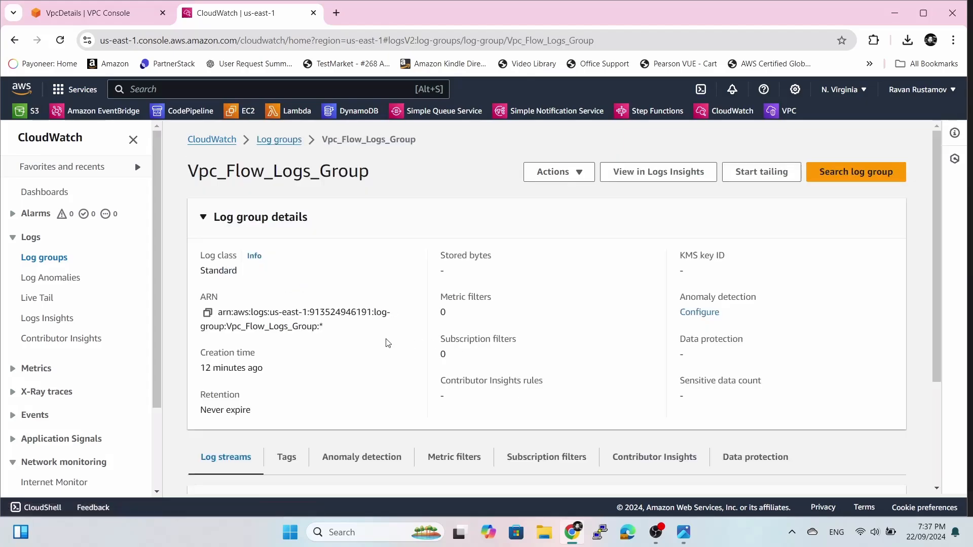
Review Vpc_Flow_Logs_Group's Log streams and Anomaly detection tabs.
scroll(387, 343, "down", 3)
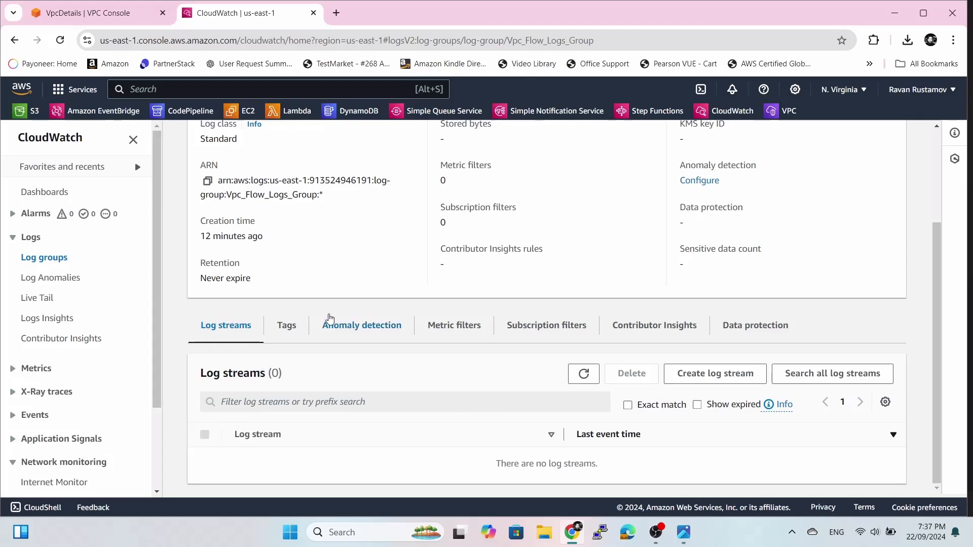
left_click(359, 332)
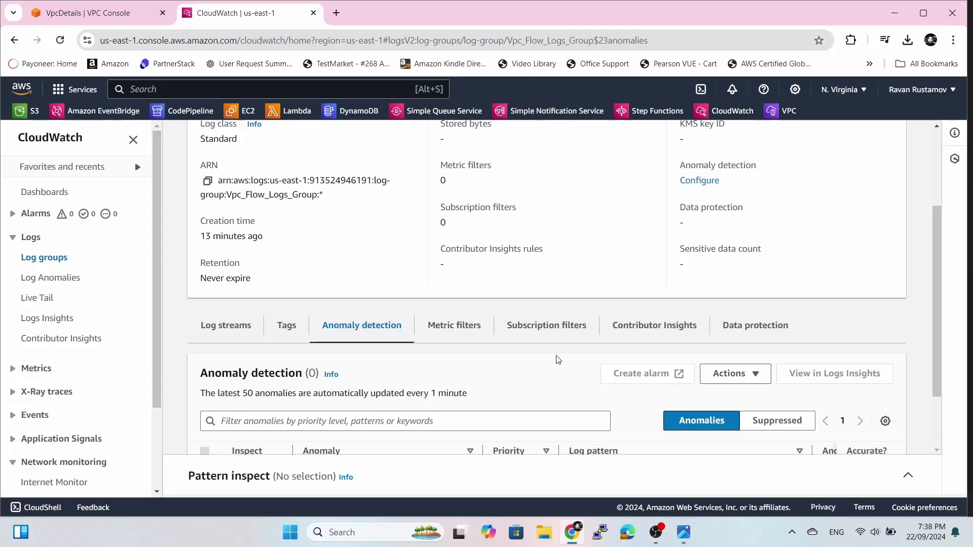
scroll(557, 360, "up", 2)
scroll(557, 360, "up", 1)
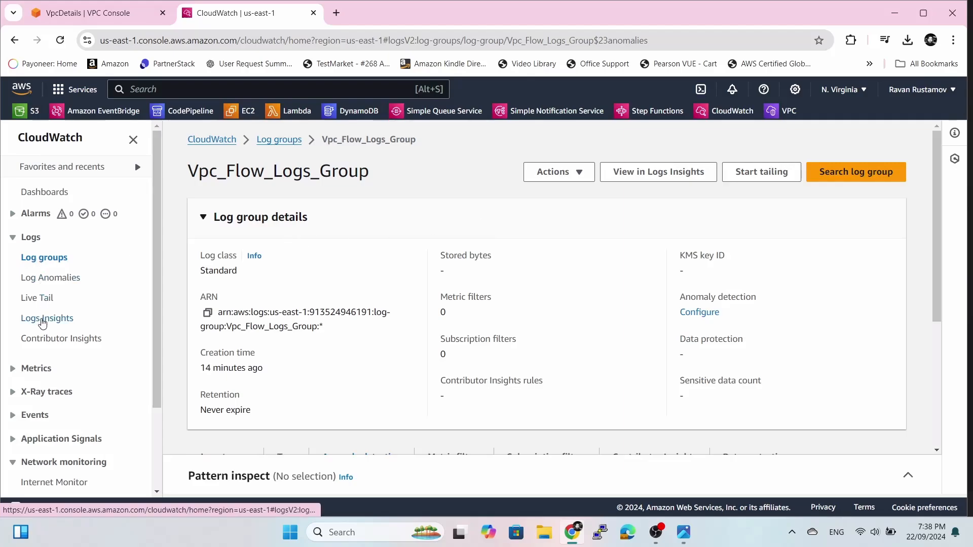
Run the default Logs Insights query on Vpc_Flow_Logs_Group, which returns no data for the last hour.
left_click(42, 319)
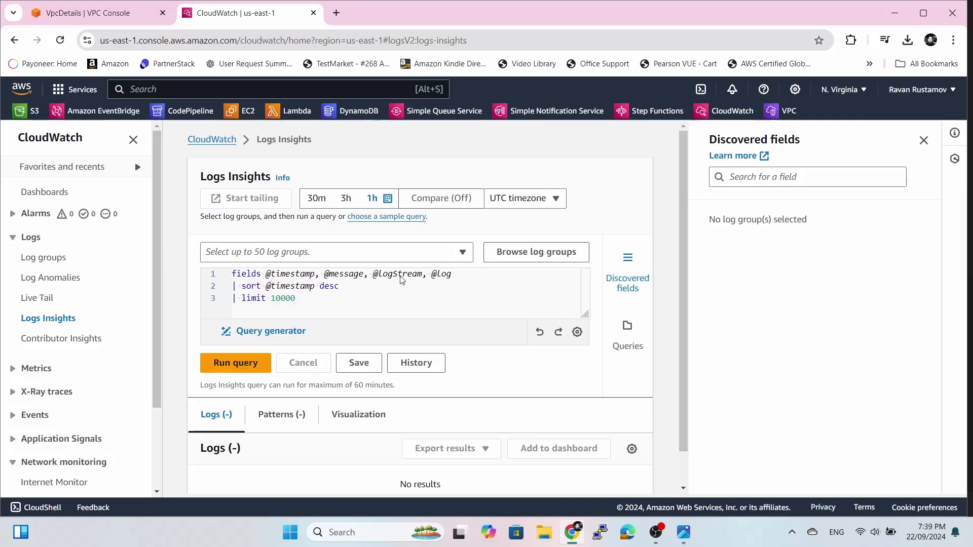
scroll(536, 329, "down", 1)
scroll(536, 329, "up", 1)
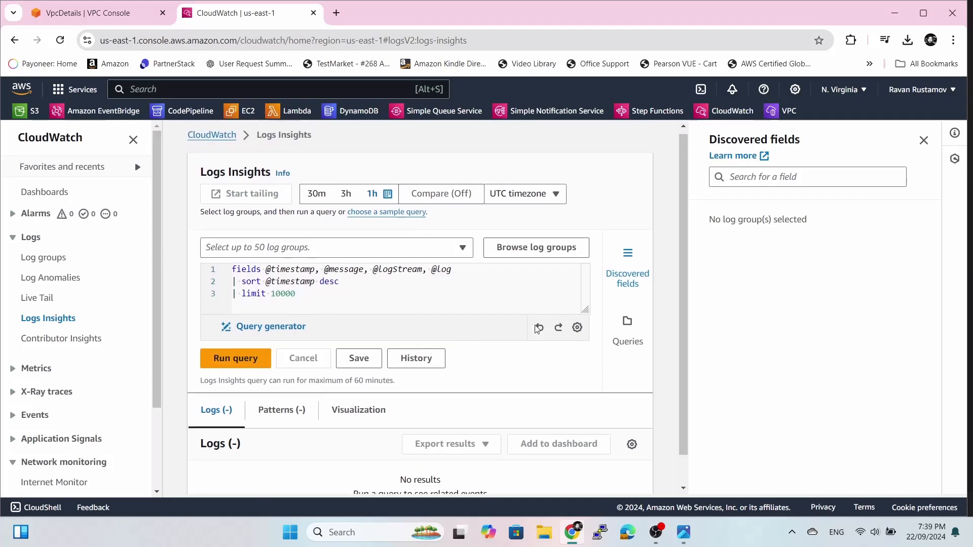
left_click(234, 370)
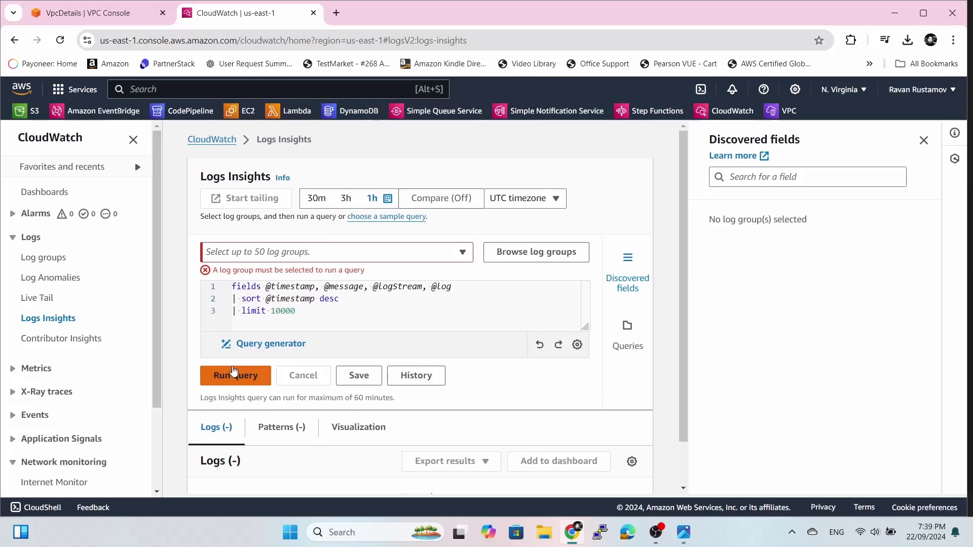
left_click(324, 258)
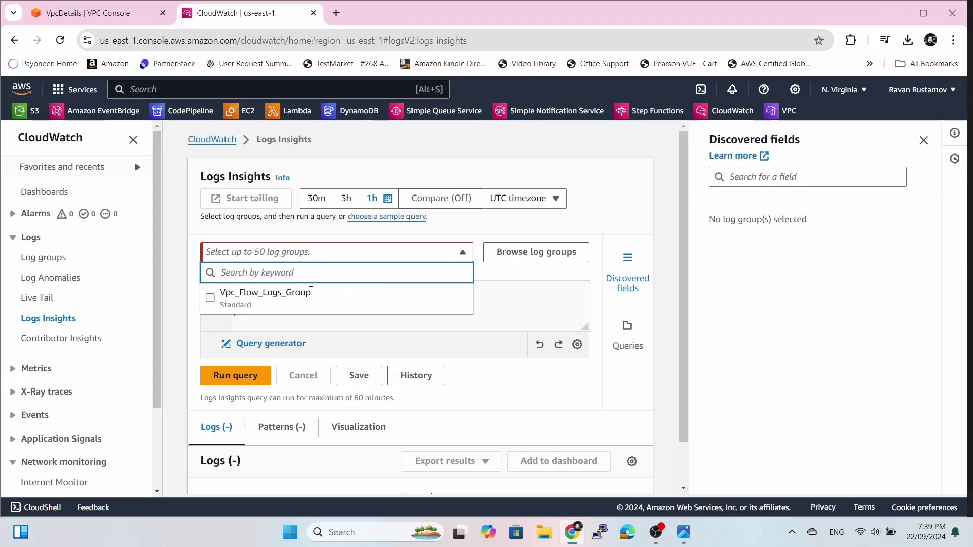
left_click(309, 299)
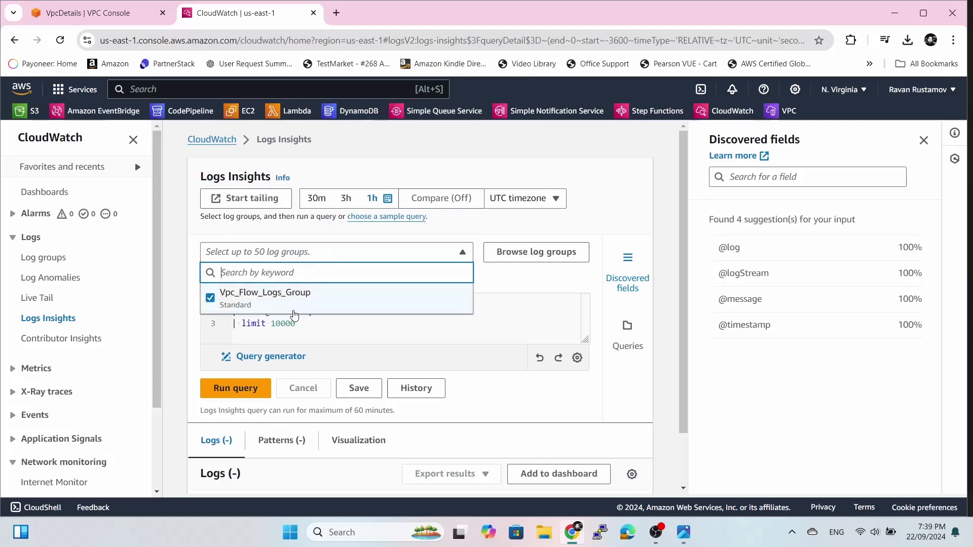
left_click(240, 389)
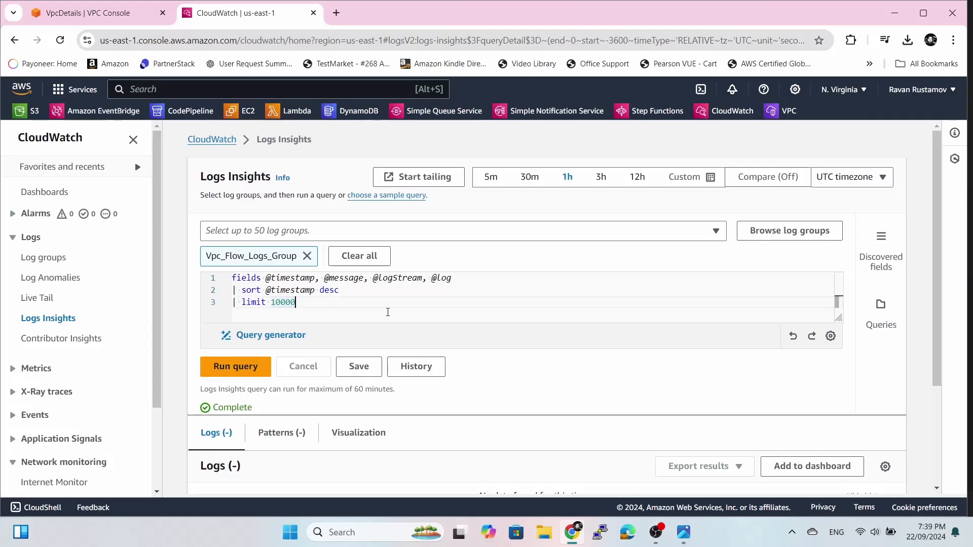
scroll(583, 291, "down", 2)
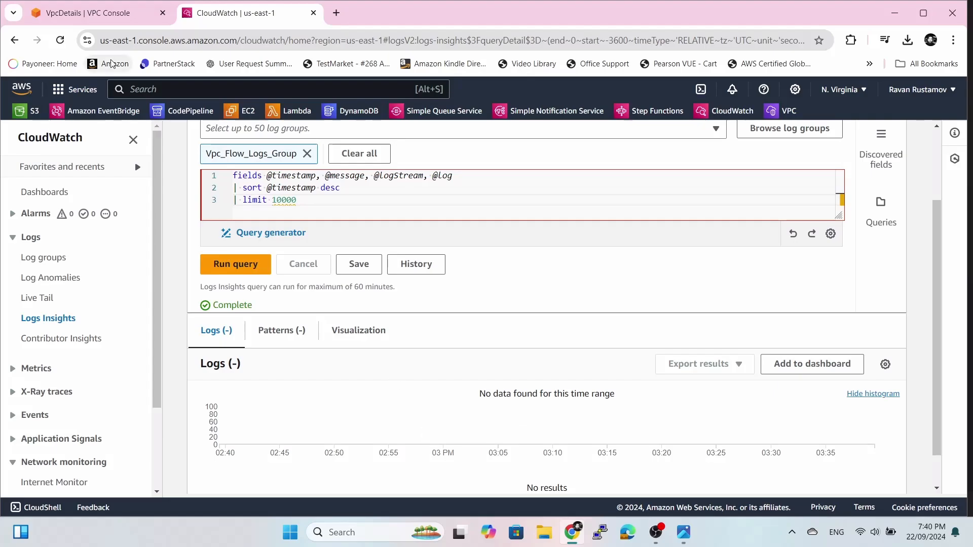
left_click(101, 13)
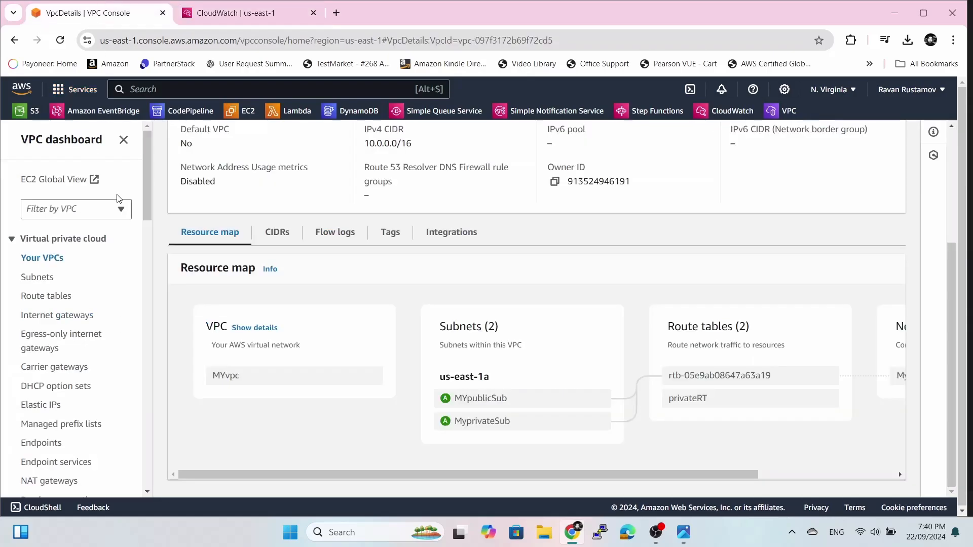
From Your VPCs, open MYvpc's details and show its Flow logs tab listing my-flow-logs.
left_click(49, 259)
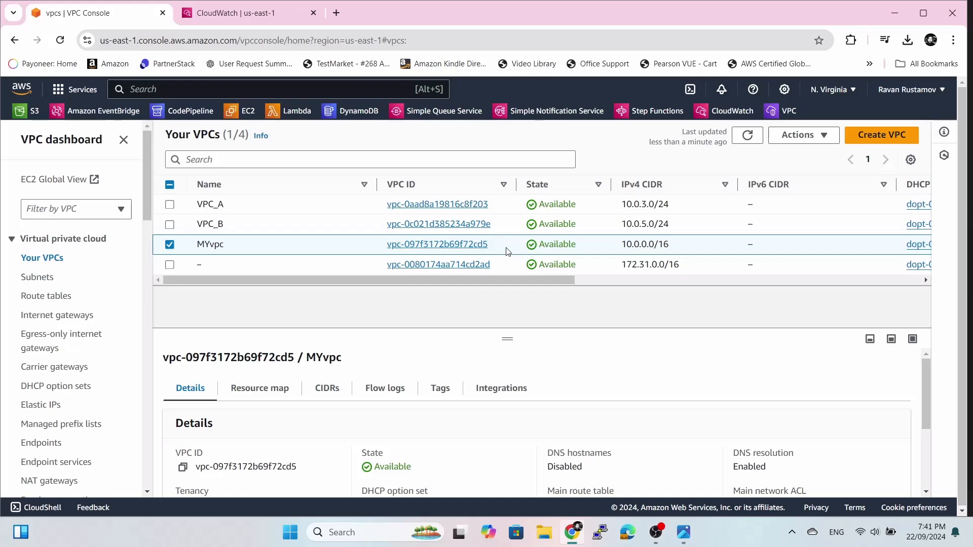
left_click(813, 137)
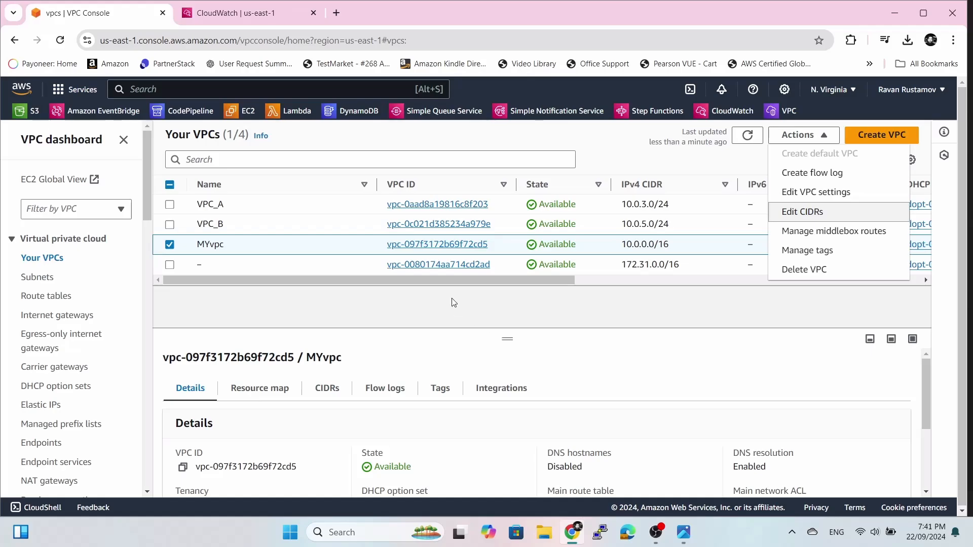
left_click(461, 245)
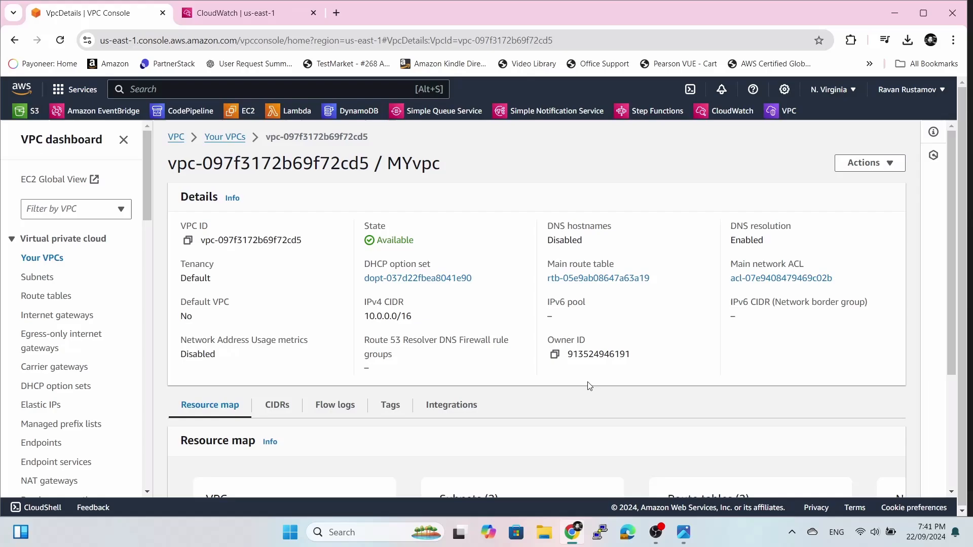
scroll(589, 386, "down", 3)
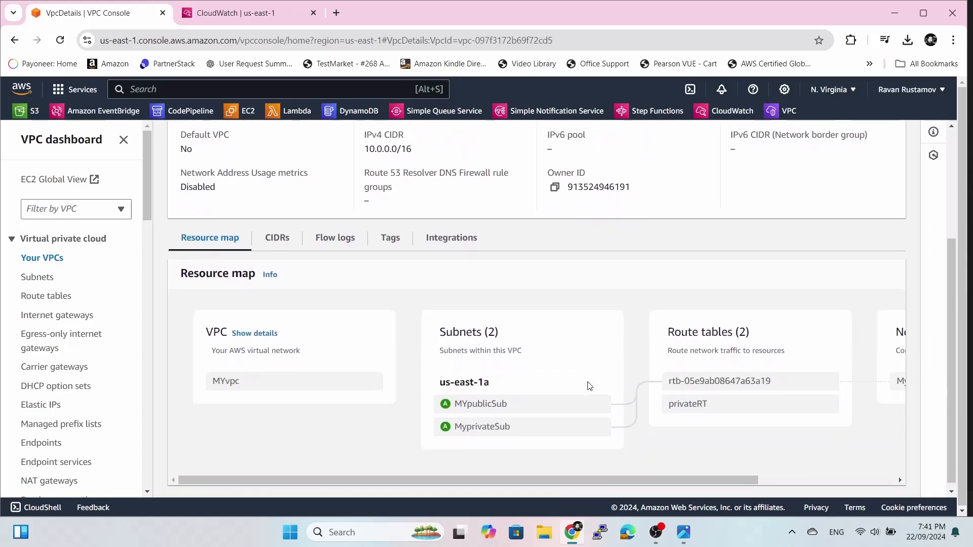
scroll(589, 386, "up", 1)
left_click(333, 315)
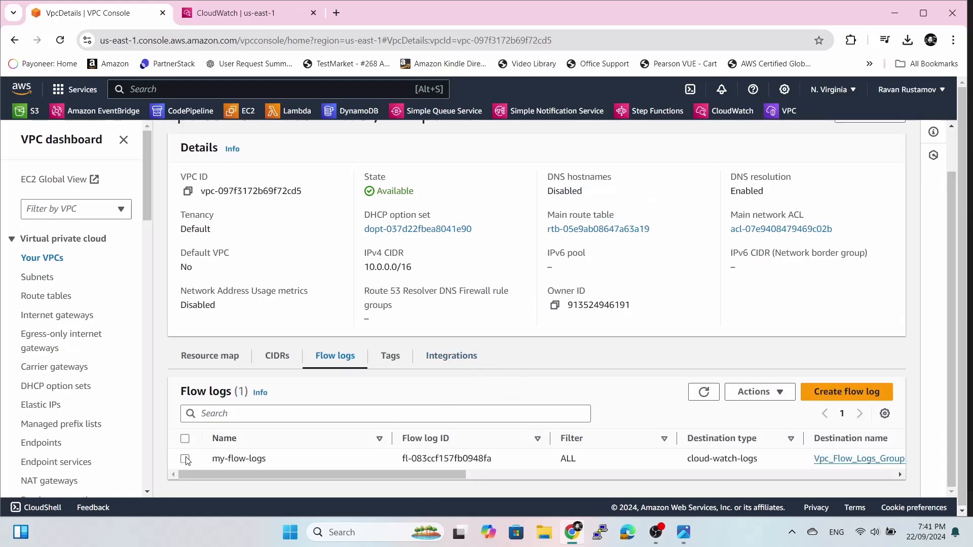
Delete the my-flow-logs flow log, confirming with the word 'delete'.
left_click(185, 459)
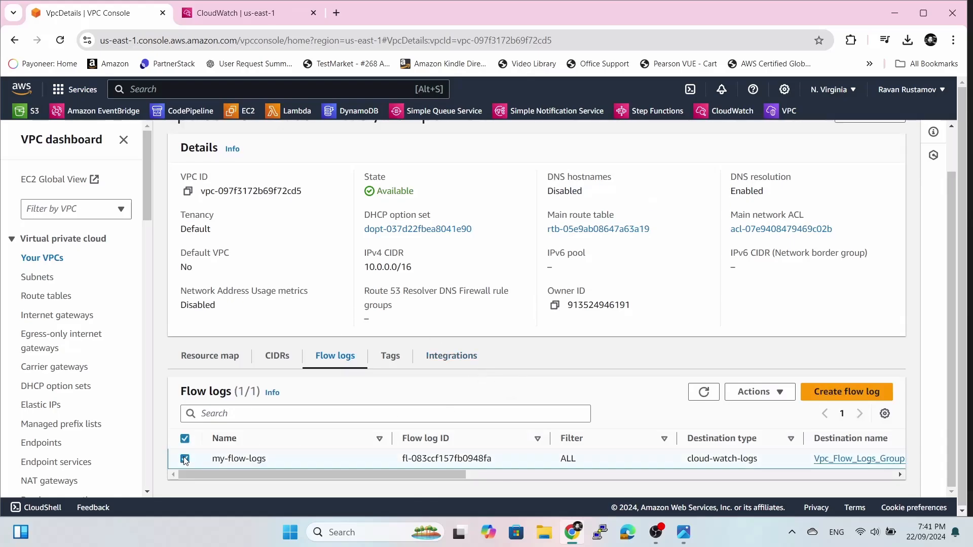
left_click(758, 393)
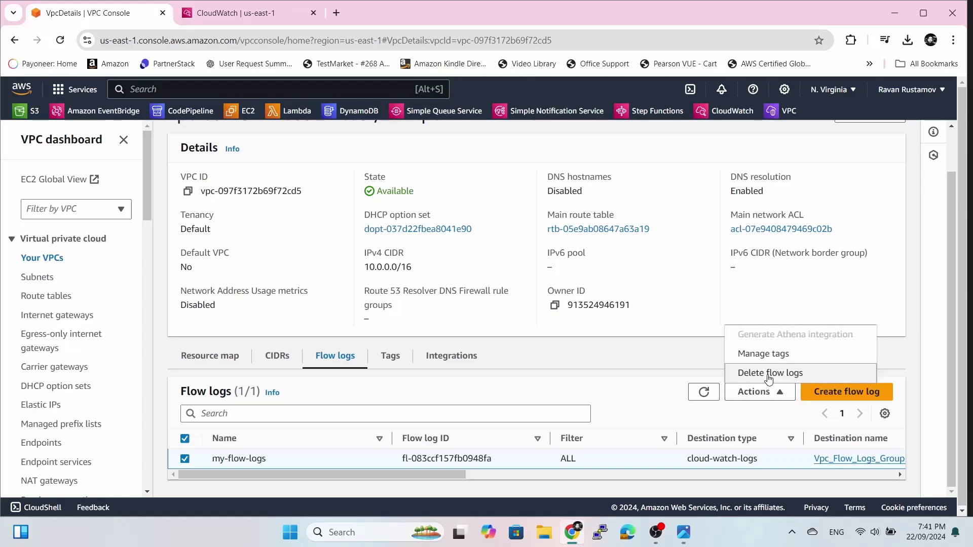
left_click(767, 375)
left_click(614, 365)
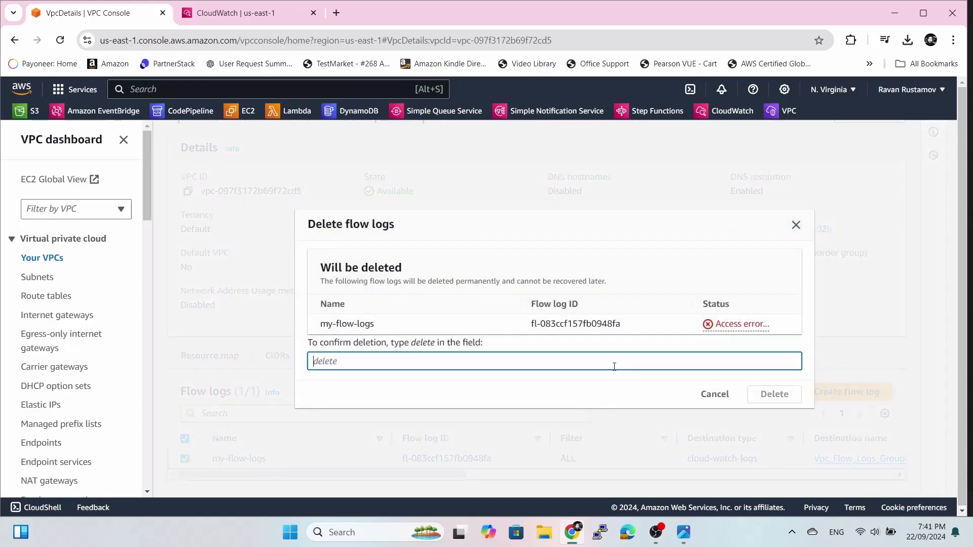
type("delete")
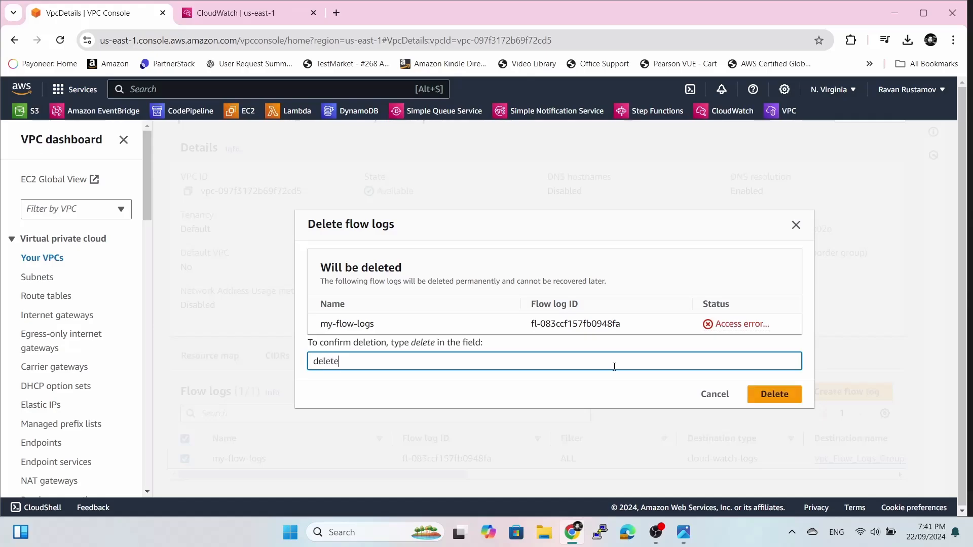
left_click(750, 394)
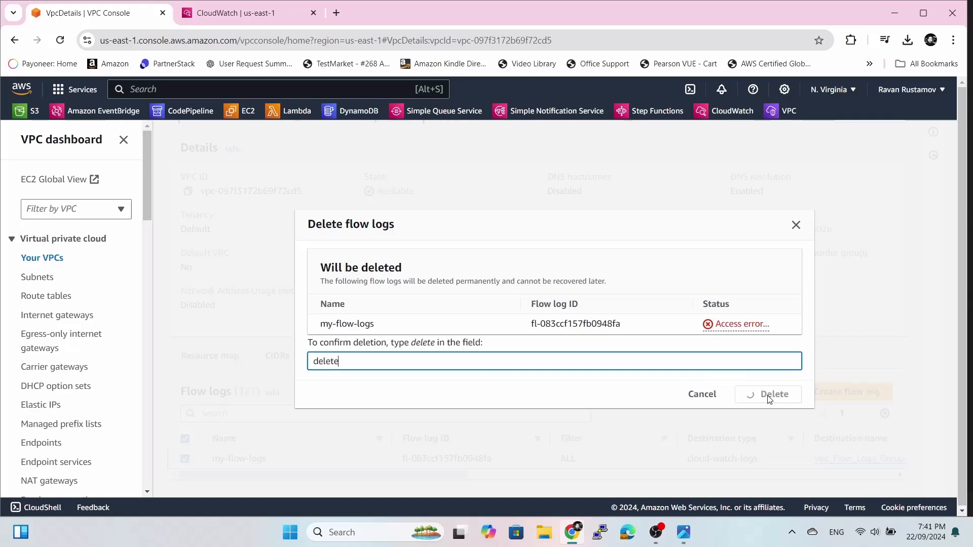